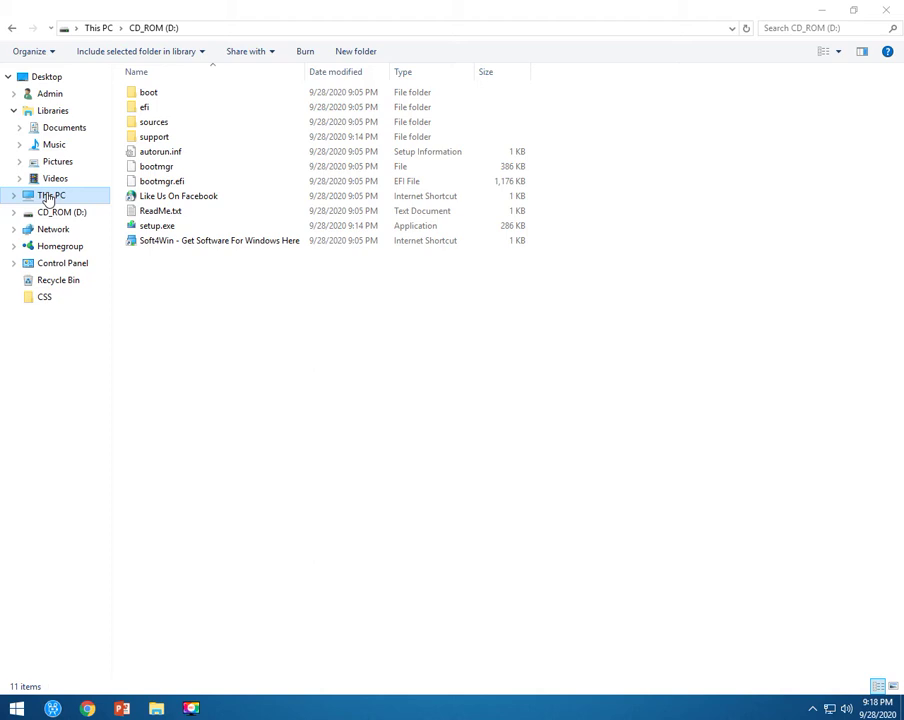
- View the files on the CD_ROM (D:) drive from This PC and return to the drive list
{"action": "left_click", "coordinate": [48, 197]}
{"action": "left_click", "coordinate": [348, 294]}
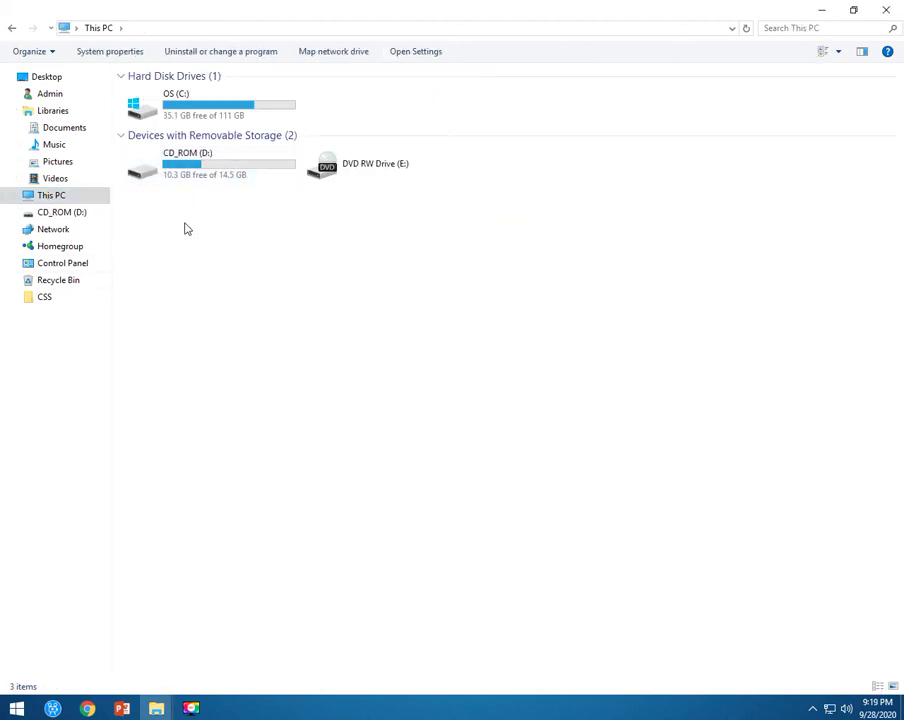
{"action": "left_click", "coordinate": [230, 174]}
{"action": "double_click", "coordinate": [192, 175]}
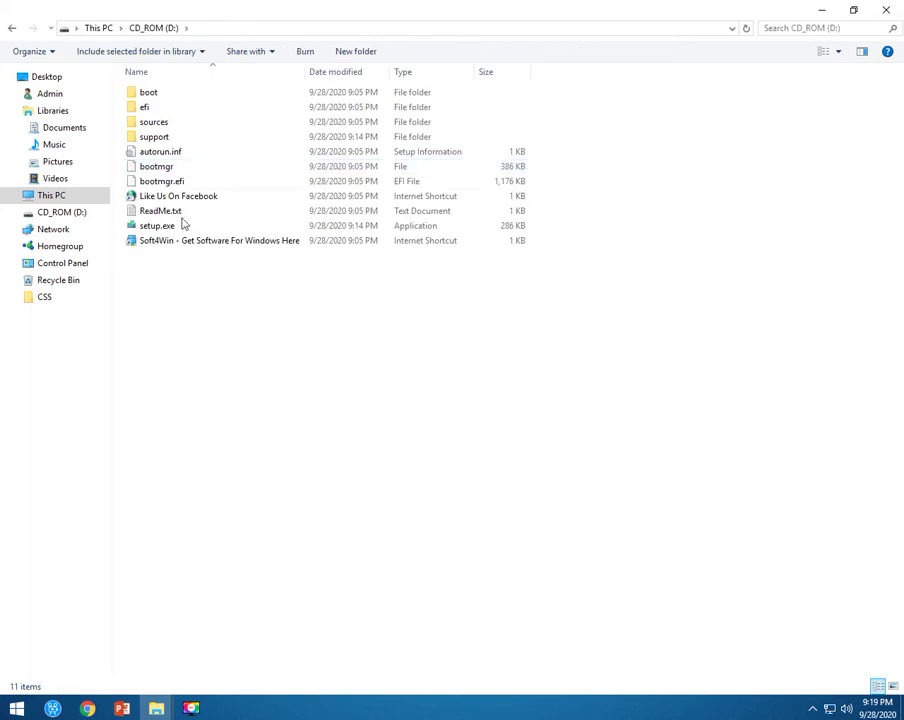
{"action": "left_click", "coordinate": [98, 27]}
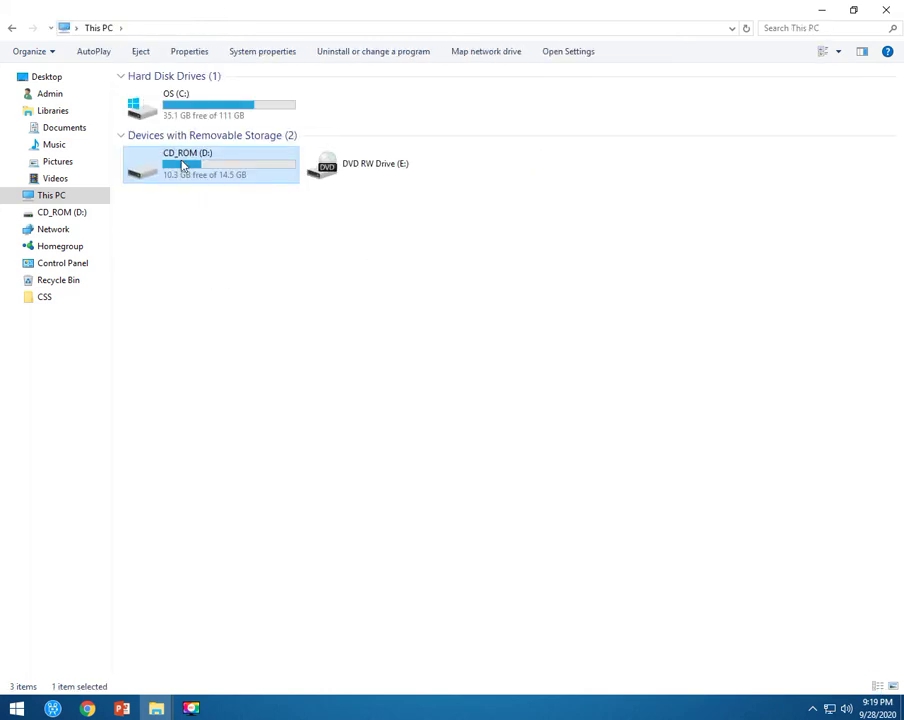
{"action": "right_click", "coordinate": [182, 163]}
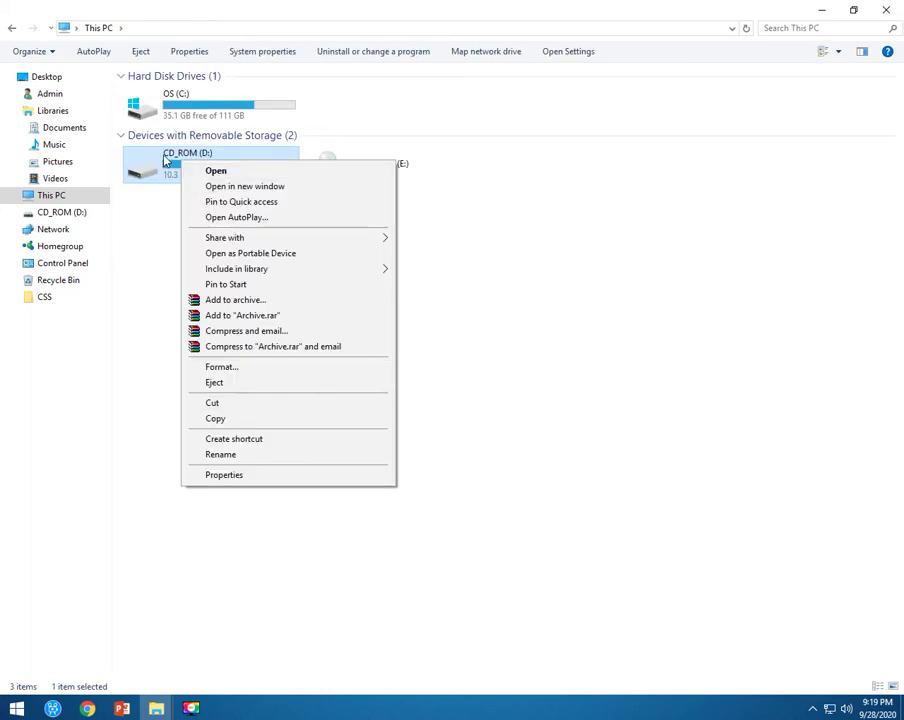
{"action": "left_click", "coordinate": [148, 267]}
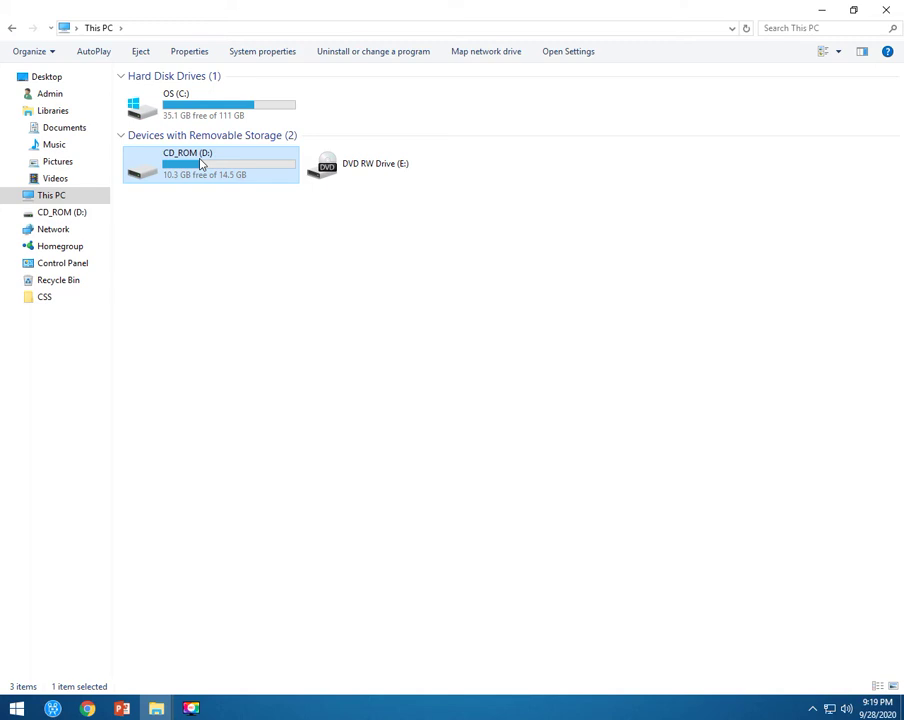
- Start a quick format of the CD_ROM (D:) drive with FAT32, 8192-byte allocation units and the volume label CD_ROM
{"action": "right_click", "coordinate": [200, 163]}
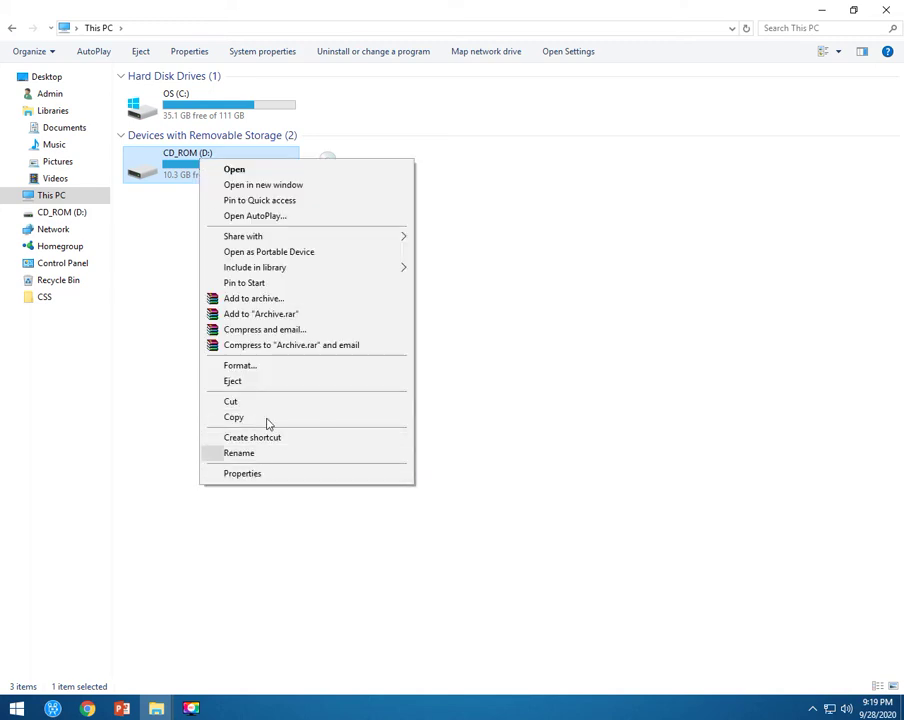
{"action": "left_click", "coordinate": [251, 367]}
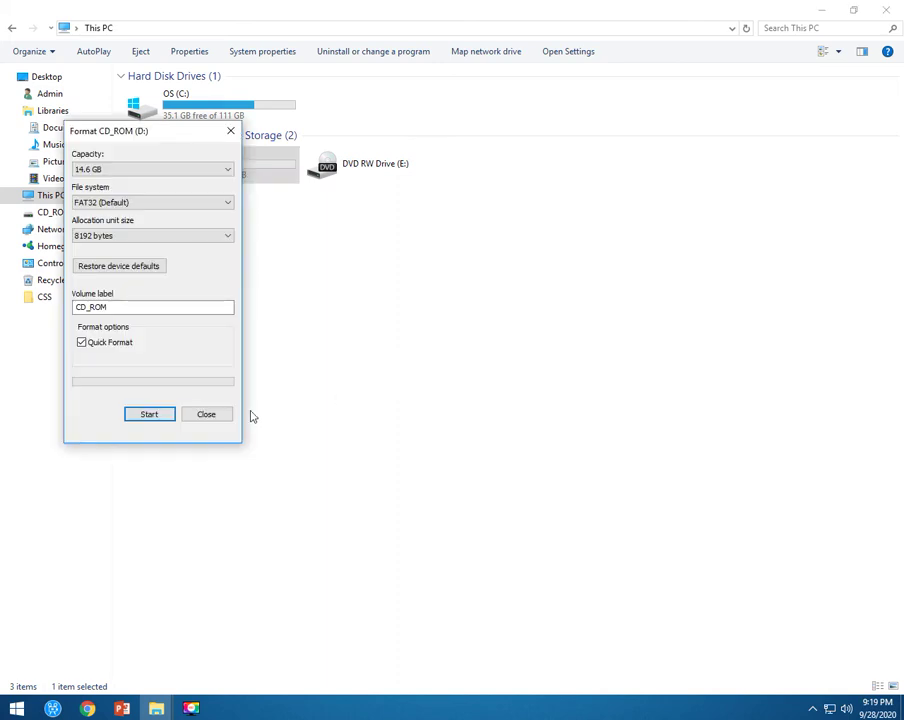
{"action": "left_click", "coordinate": [146, 416]}
{"action": "left_click", "coordinate": [485, 355]}
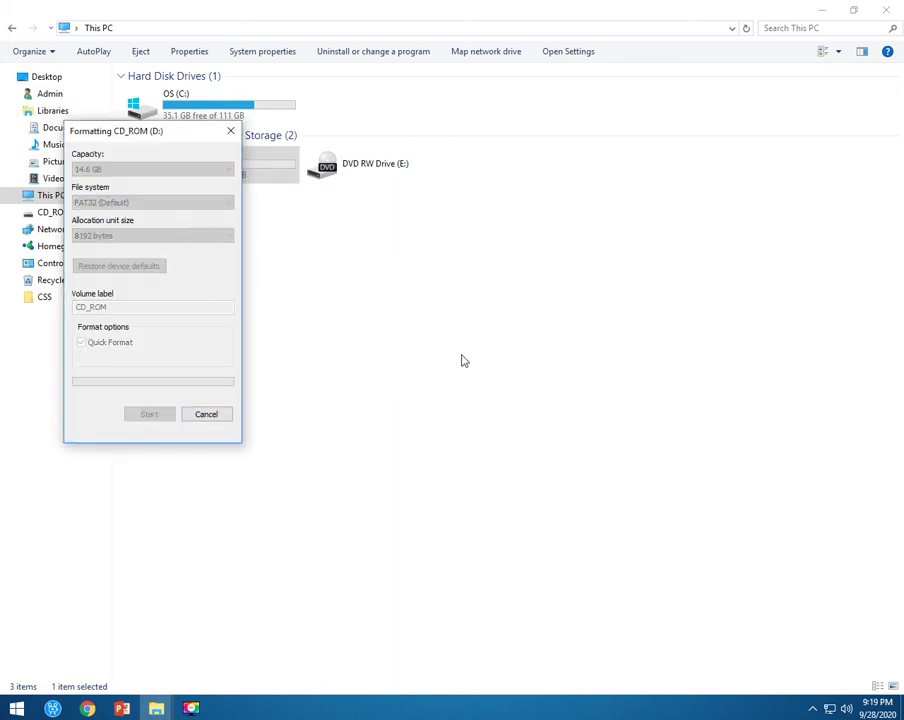
- Open the Downloads folder of the Admin profile and close the finished format dialog for drive D:
{"action": "left_click", "coordinate": [47, 95]}
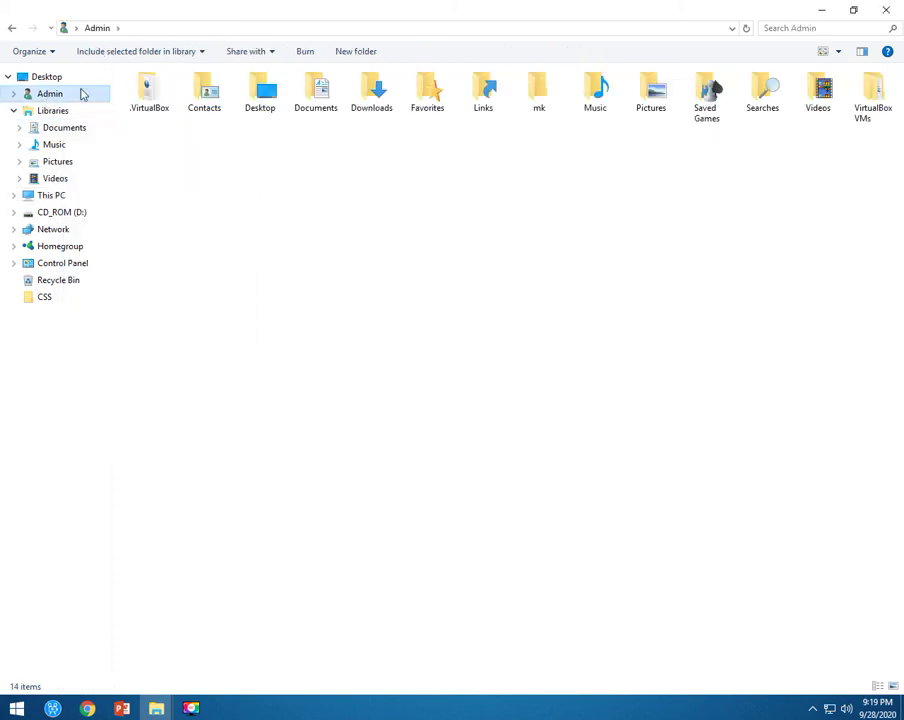
{"action": "double_click", "coordinate": [385, 111]}
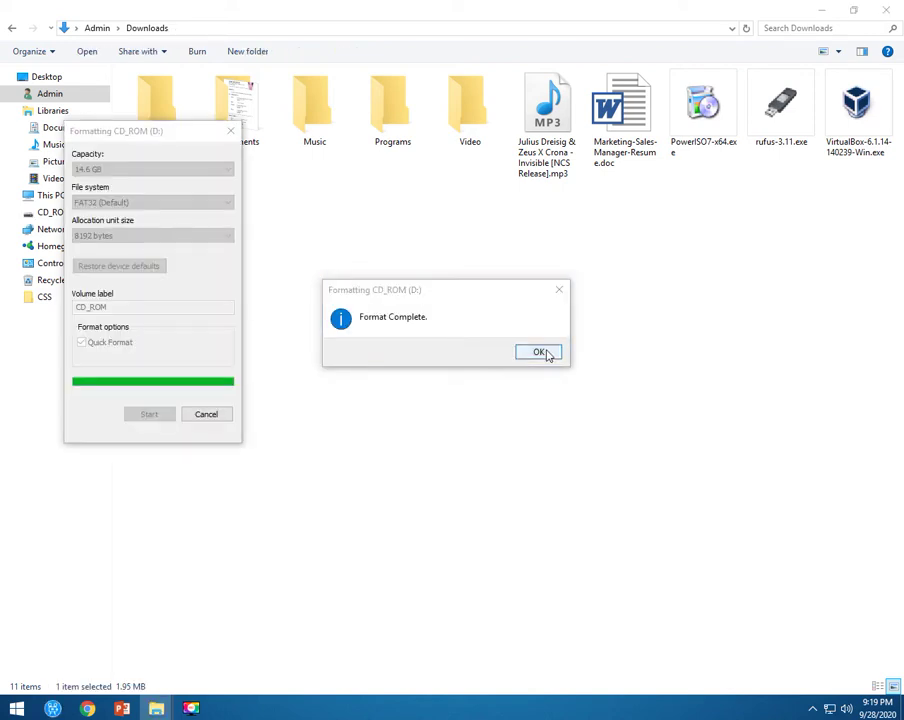
{"action": "left_click", "coordinate": [538, 350]}
{"action": "left_click", "coordinate": [231, 130]}
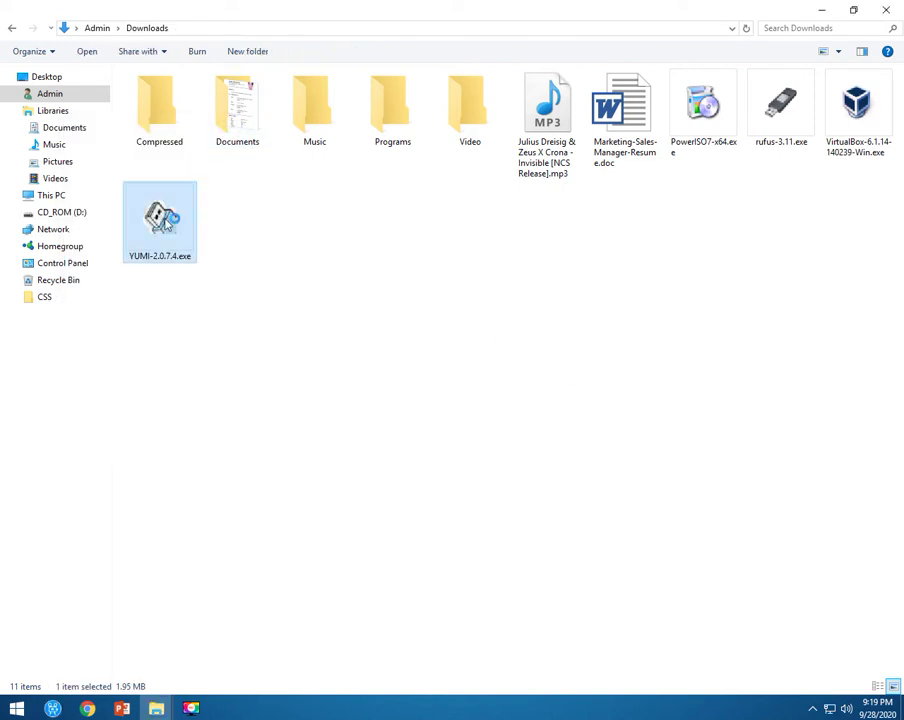
- Launch YUMI-2.0.7.4.exe, accept its license agreement and move its window clear of the rufus-3.11.exe file
{"action": "double_click", "coordinate": [162, 222]}
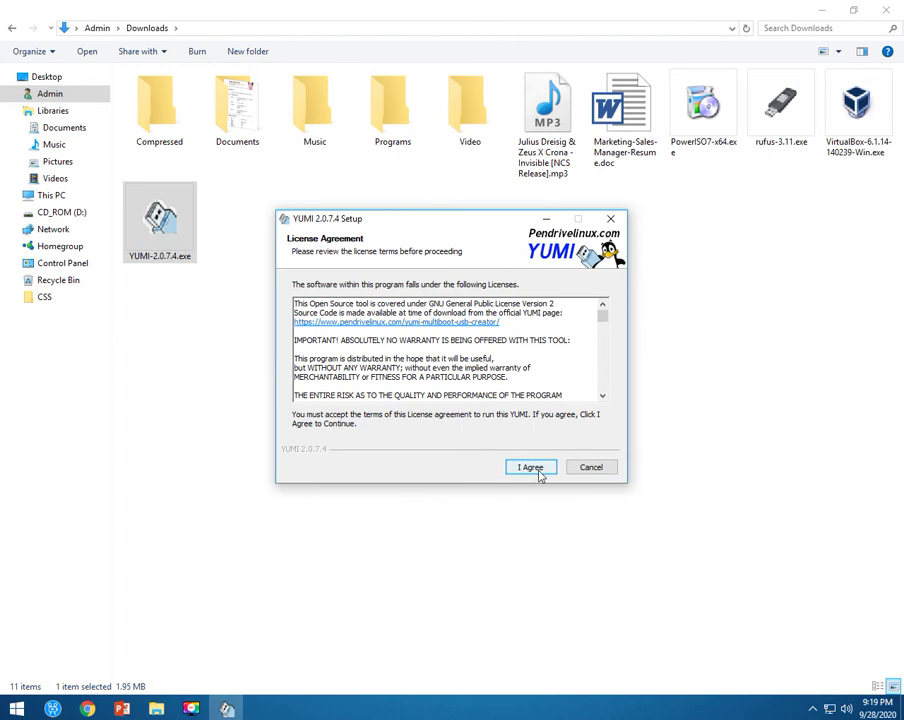
{"action": "left_click", "coordinate": [530, 468]}
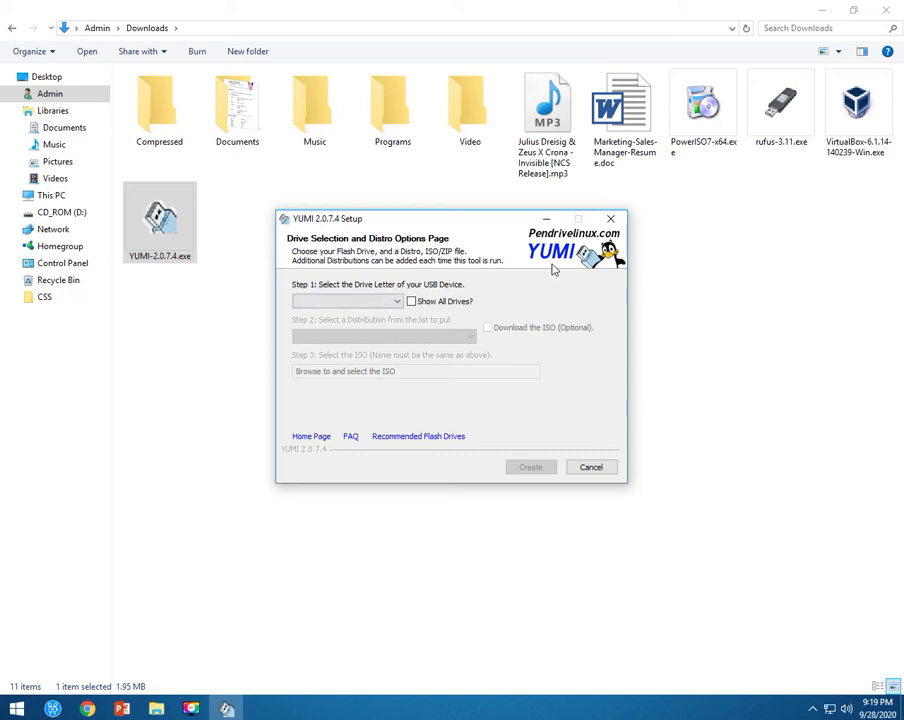
{"action": "left_click_drag", "start_coordinate": [403, 224], "coordinate": [242, 137]}
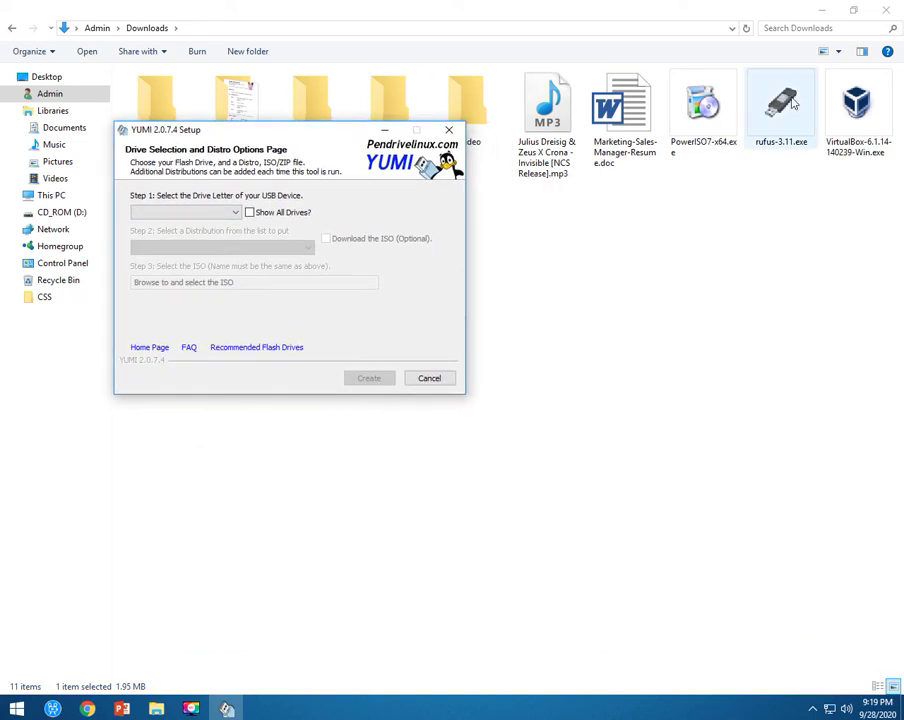
- Launch rufus-3.11.exe and arrange the YUMI and Rufus windows side by side
{"action": "double_click", "coordinate": [792, 95]}
{"action": "left_click", "coordinate": [227, 709]}
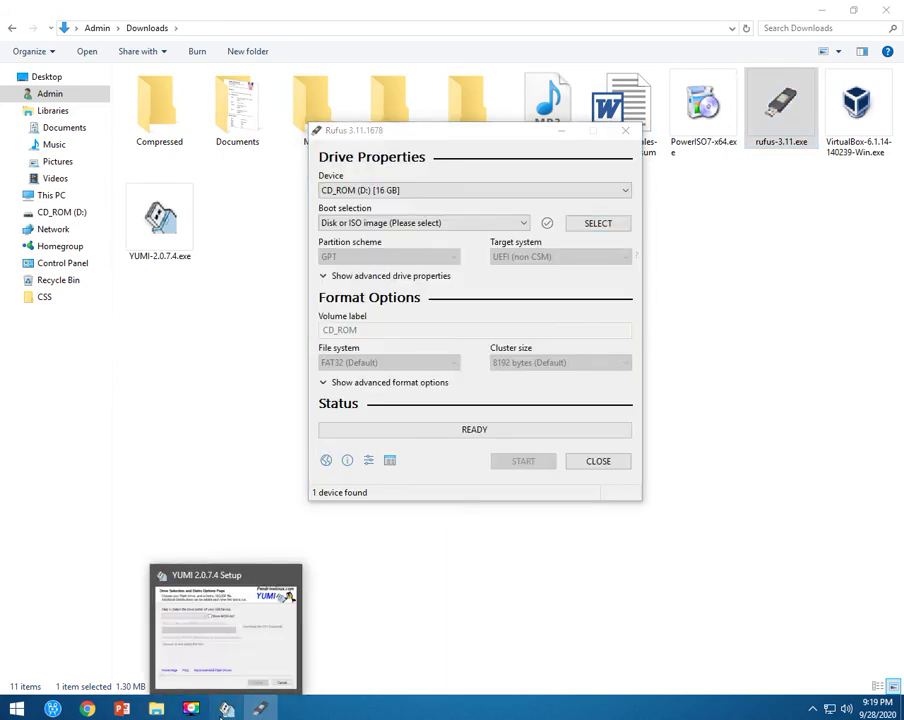
{"action": "left_click_drag", "start_coordinate": [289, 136], "coordinate": [226, 130]}
{"action": "left_click", "coordinate": [480, 128]}
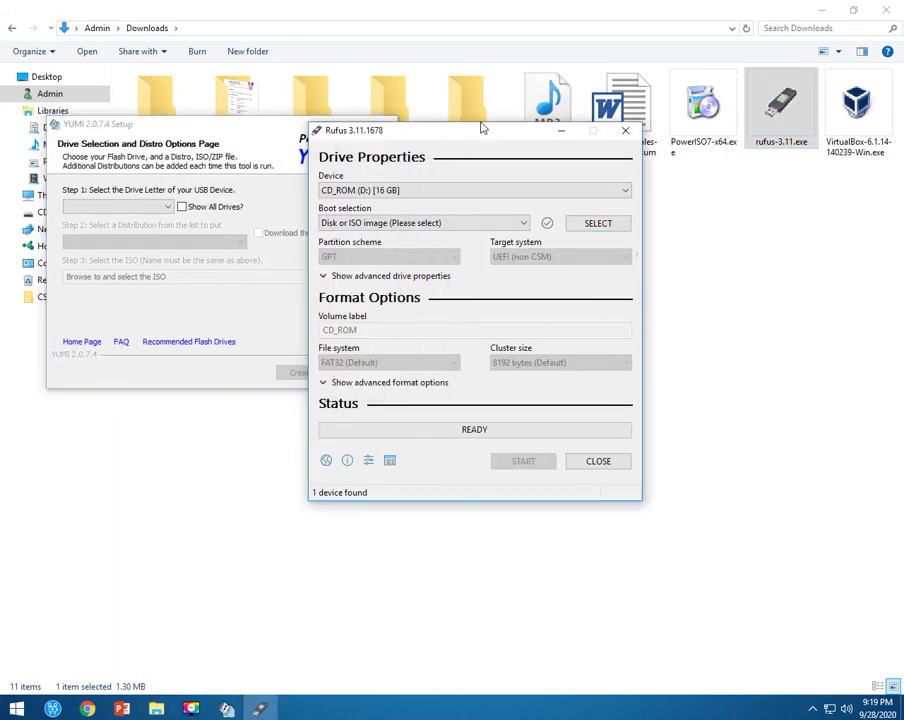
{"action": "left_click_drag", "start_coordinate": [490, 131], "coordinate": [597, 124]}
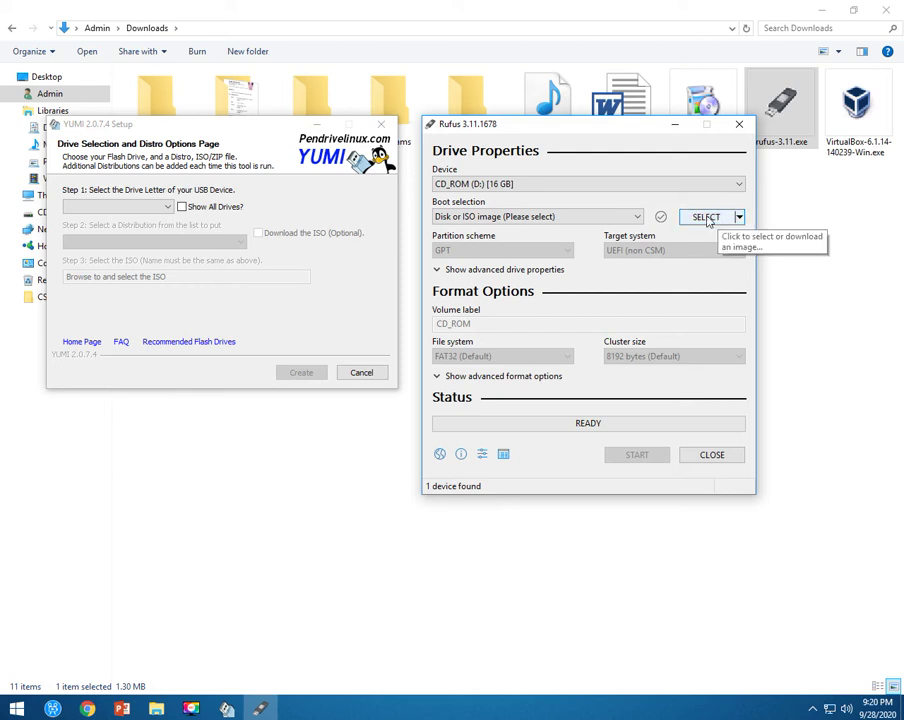
- In YUMI, choose D:\ (Disk 1) as the USB device and Single Windows Vista/7/8/10 Installer as the distribution
{"action": "left_click", "coordinate": [156, 209]}
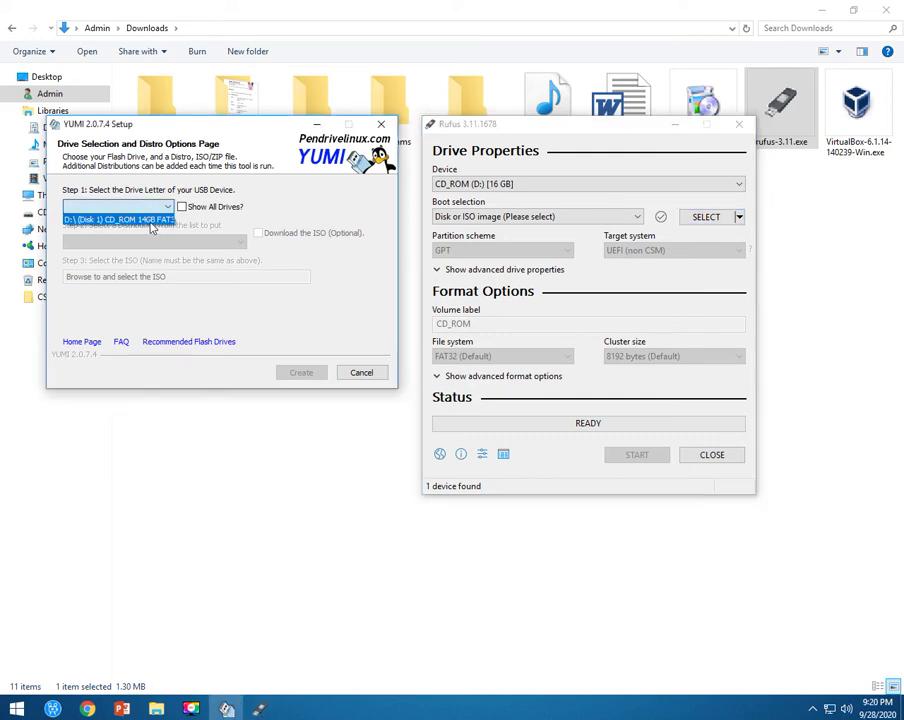
{"action": "left_click", "coordinate": [150, 221]}
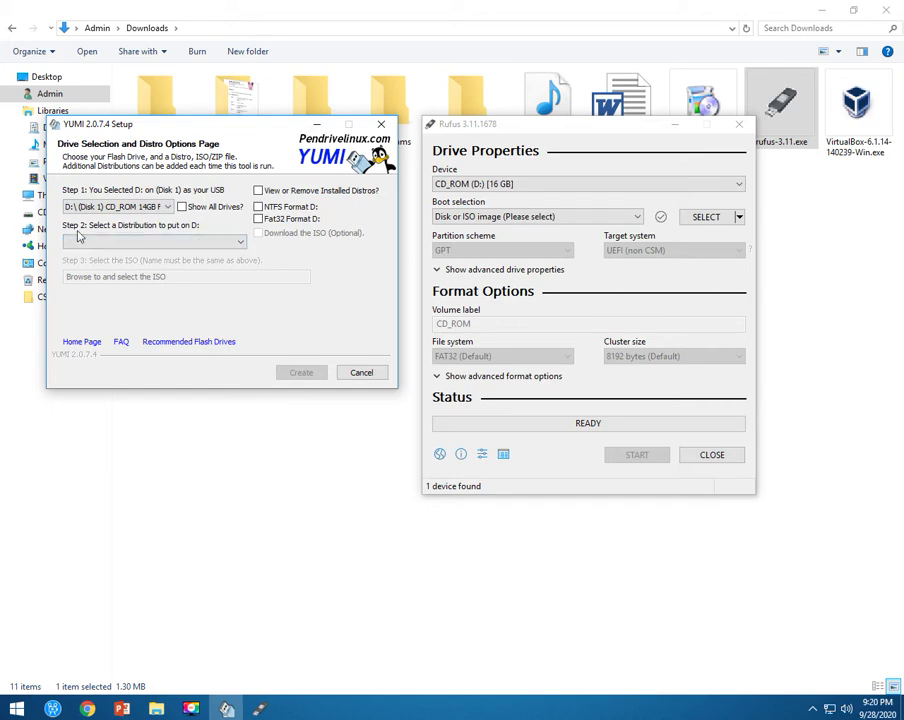
{"action": "left_click", "coordinate": [113, 242]}
{"action": "left_click_drag", "start_coordinate": [237, 280], "coordinate": [250, 523]}
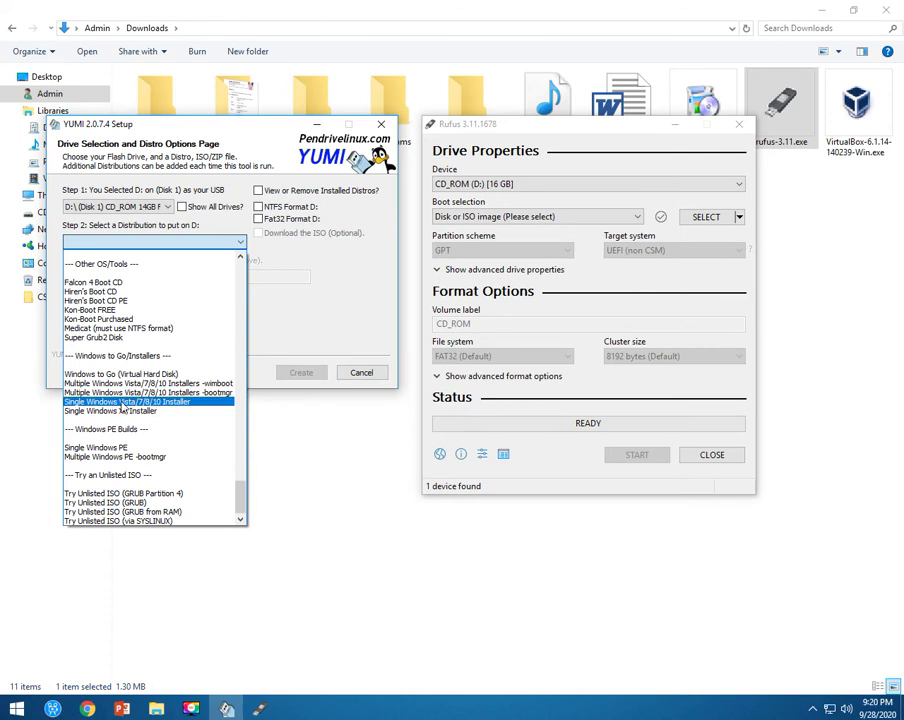
{"action": "left_click", "coordinate": [172, 402]}
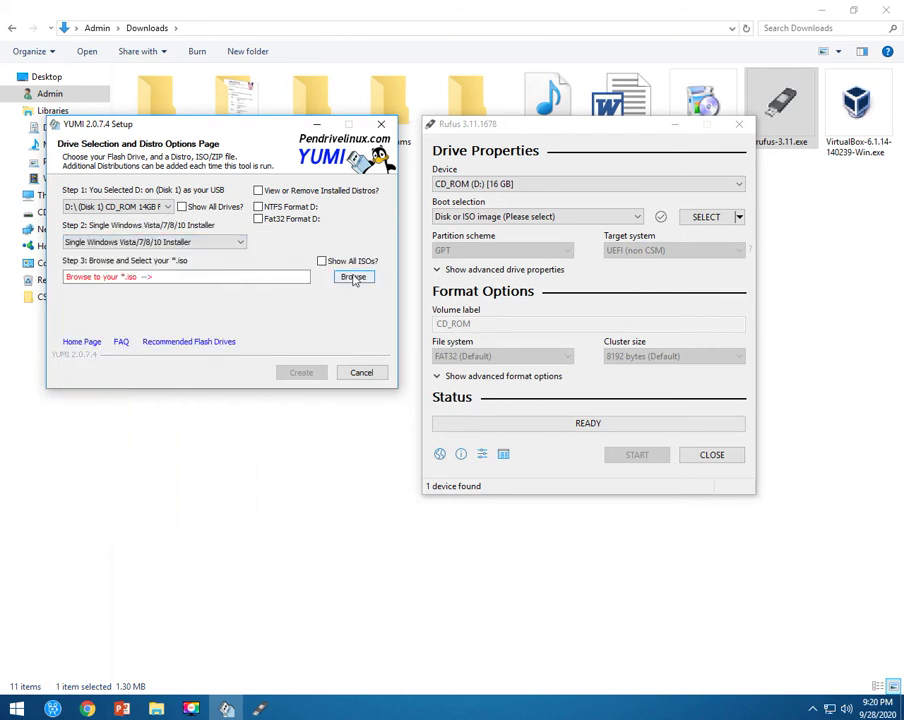
- Select the Windows 17 ( Windows 10 ) Pro x64 v1703 ISO from the Desktop as the YUMI source image
{"action": "left_click", "coordinate": [357, 278]}
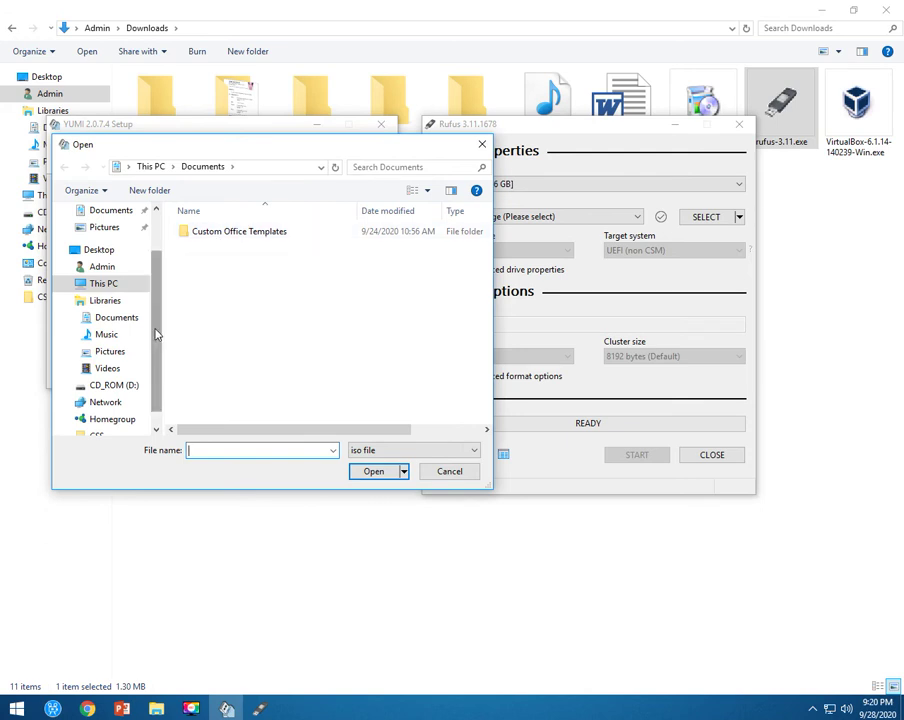
{"action": "left_click_drag", "start_coordinate": [157, 333], "coordinate": [173, 241]}
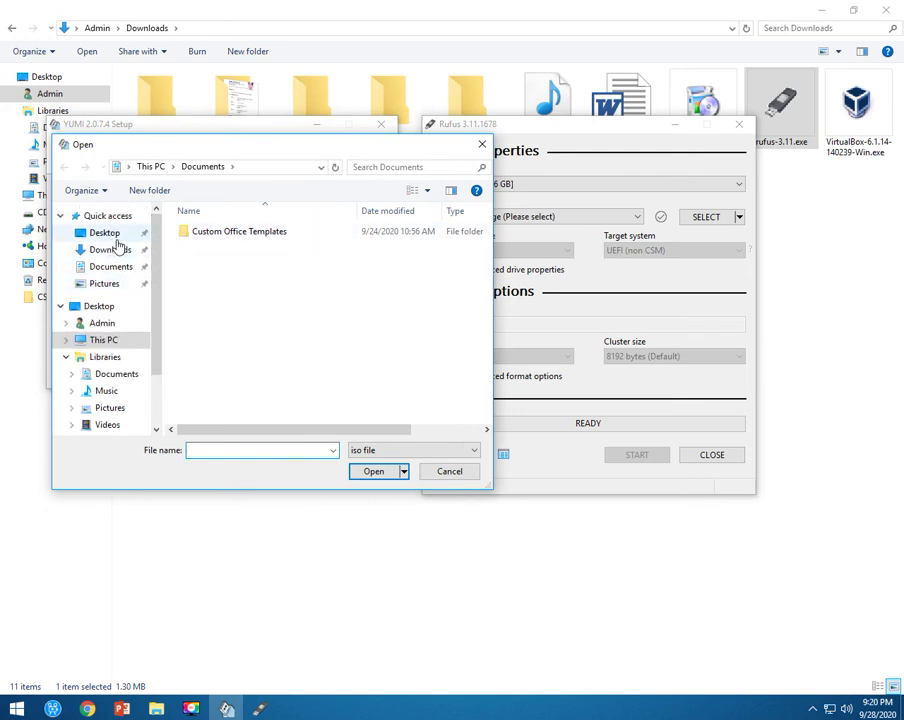
{"action": "left_click", "coordinate": [116, 238]}
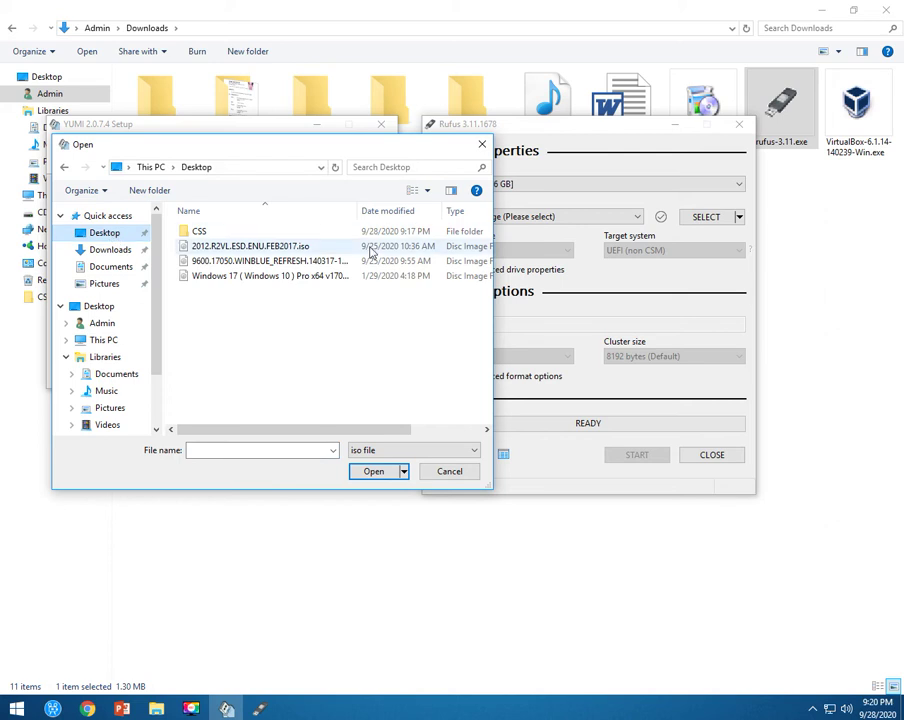
{"action": "double_click", "coordinate": [249, 279]}
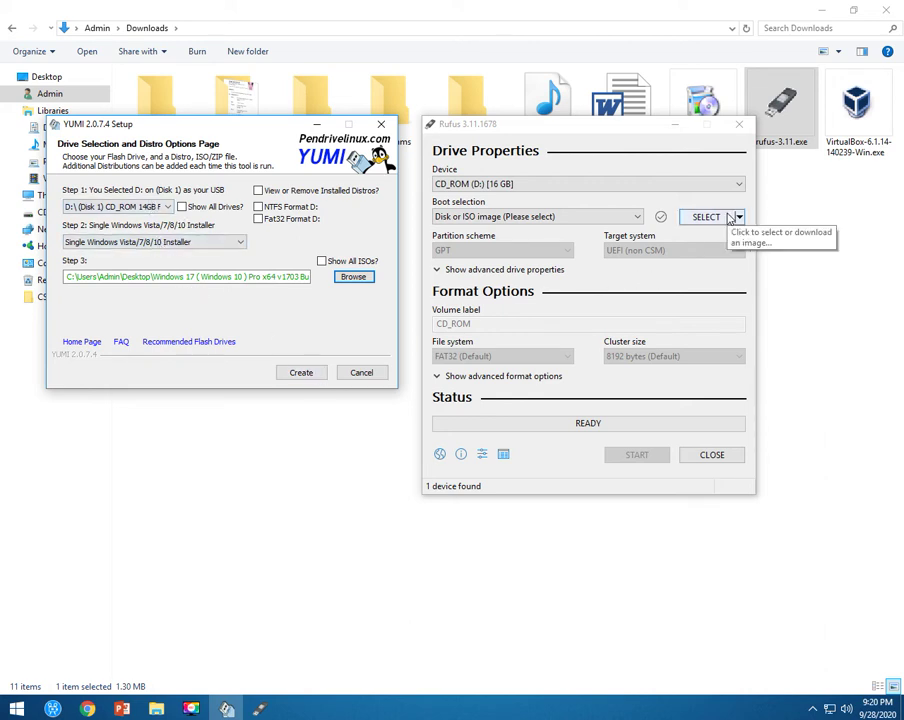
- Create the bootable drive on D: with YUMI, confirm the listed actions, move the extraction window aside and minimize Rufus
{"action": "left_click", "coordinate": [301, 376]}
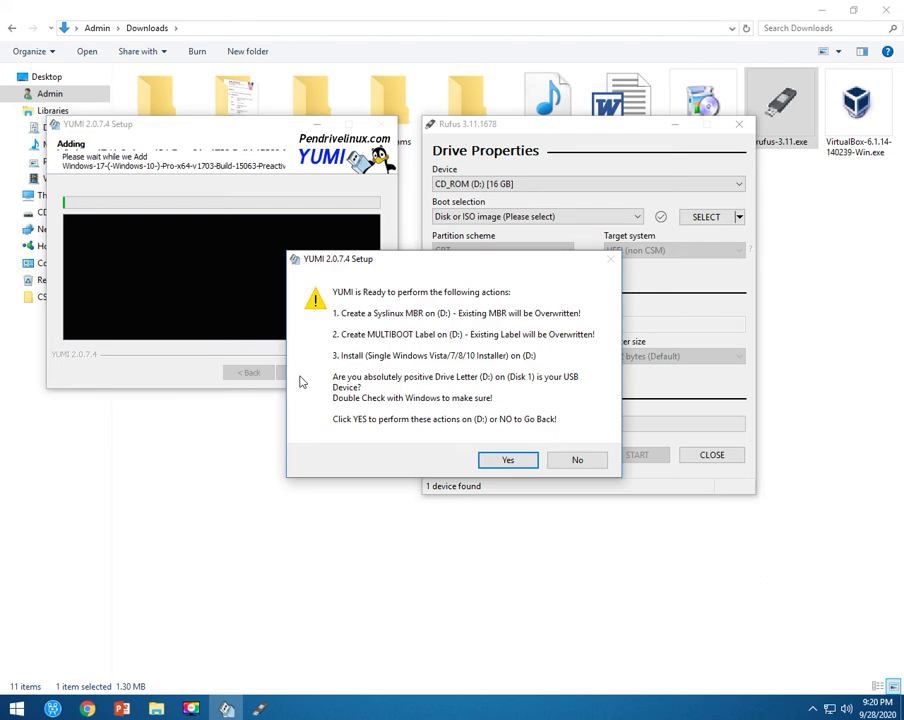
{"action": "left_click", "coordinate": [509, 461]}
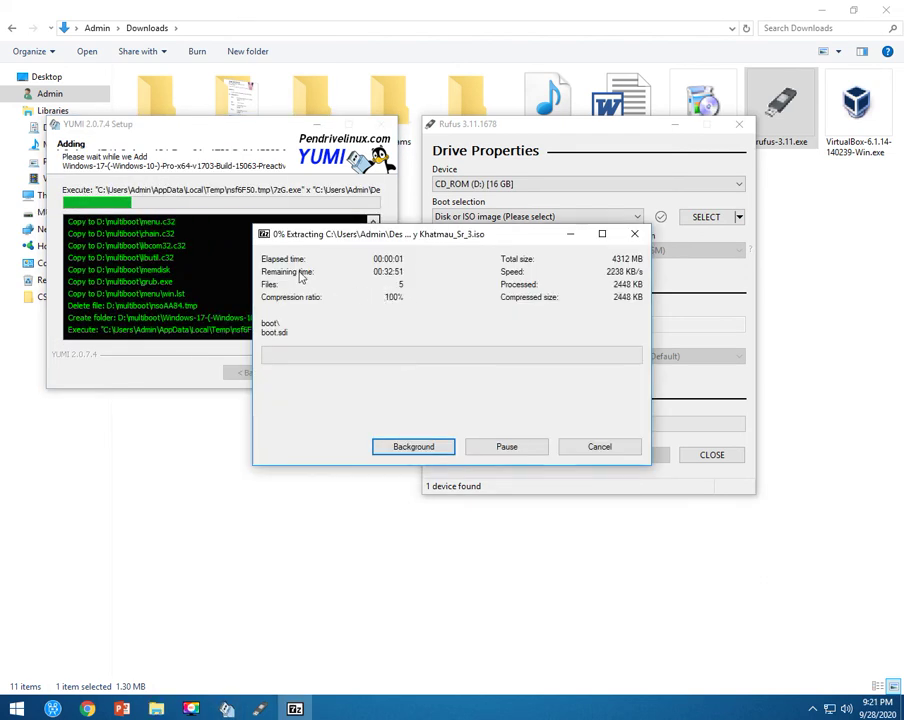
{"action": "left_click_drag", "start_coordinate": [422, 233], "coordinate": [400, 202]}
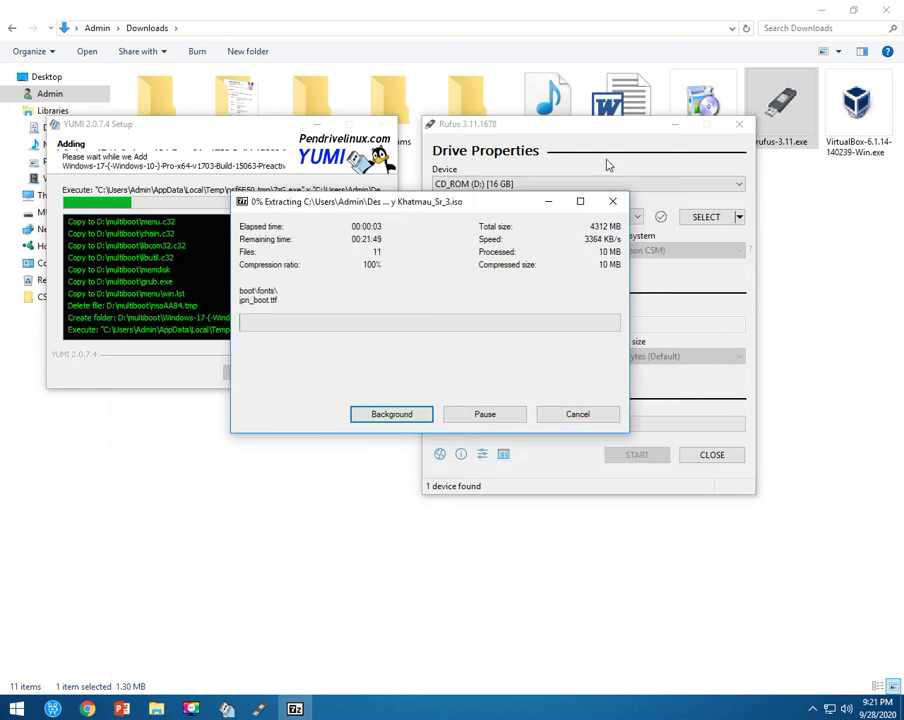
{"action": "left_click", "coordinate": [632, 140]}
{"action": "left_click", "coordinate": [672, 125]}
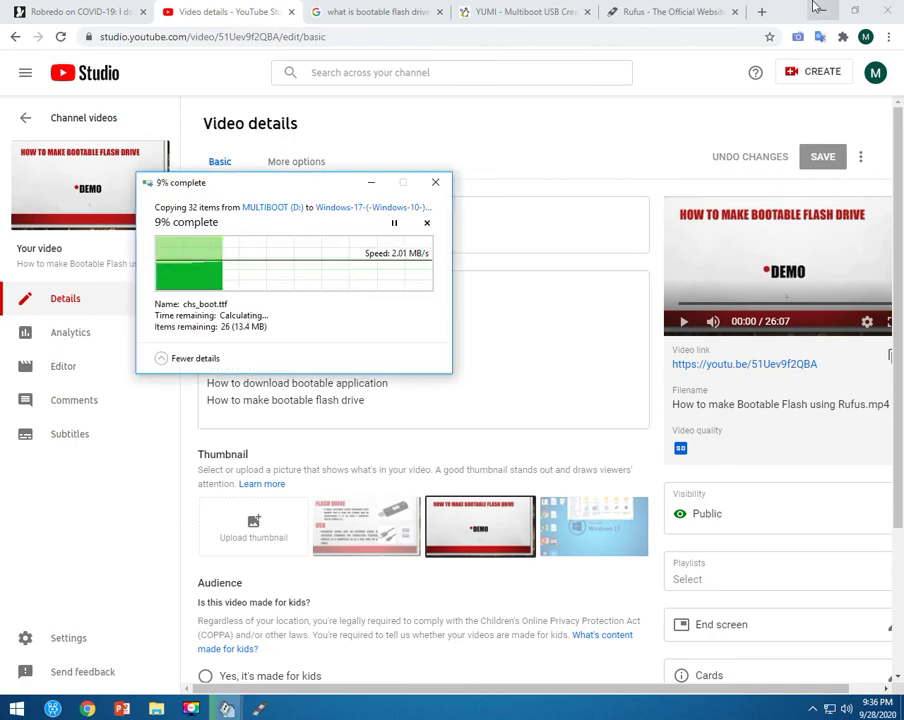
- Minimize the two browser windows and bring the Rufus window back beside YUMI
{"action": "left_click", "coordinate": [812, 12]}
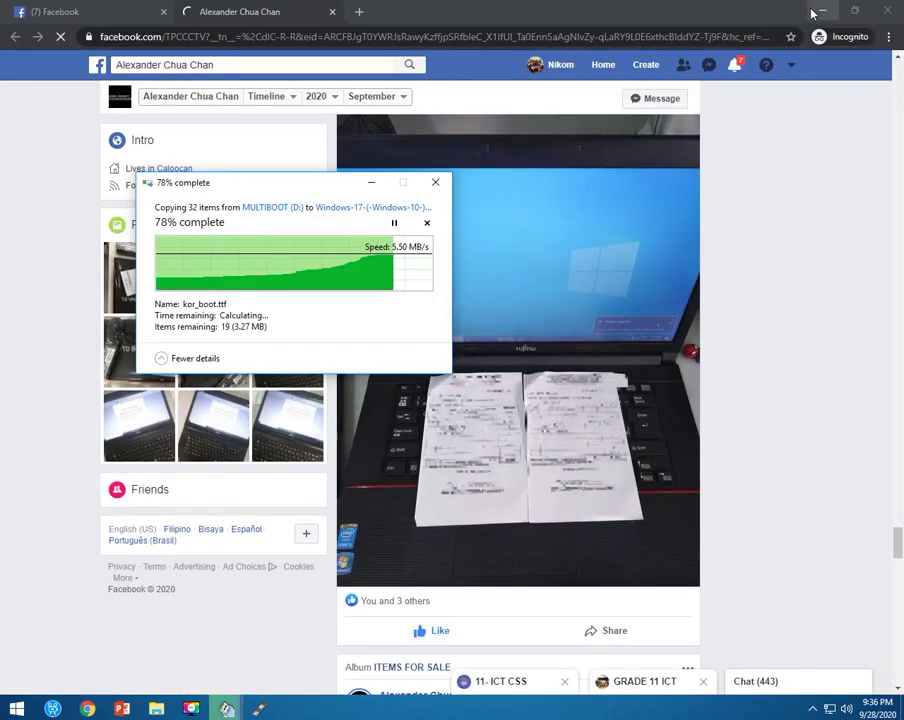
{"action": "left_click", "coordinate": [818, 11]}
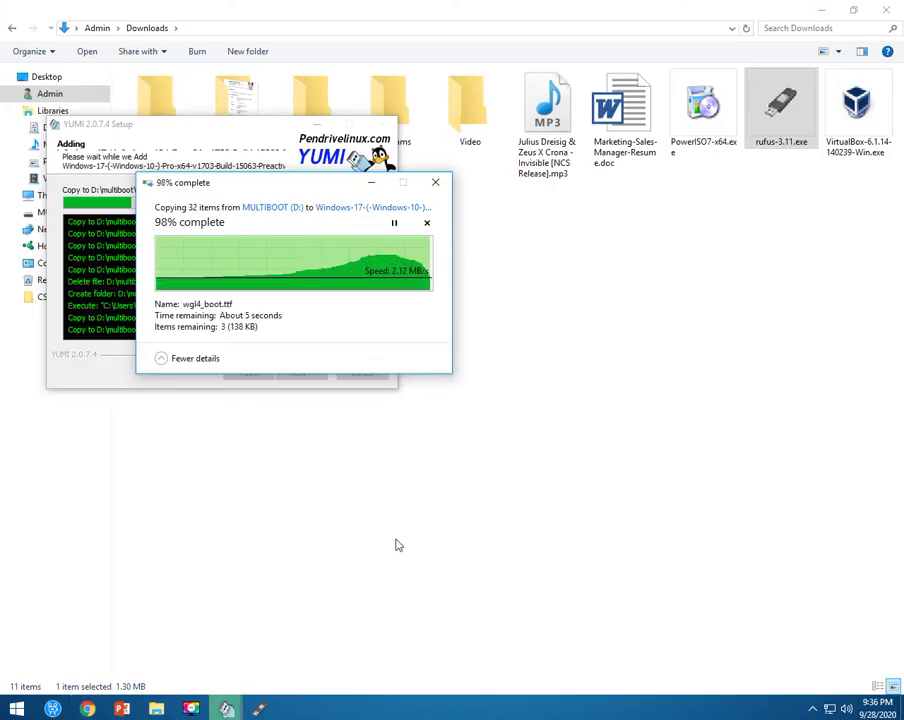
{"action": "left_click", "coordinate": [258, 709]}
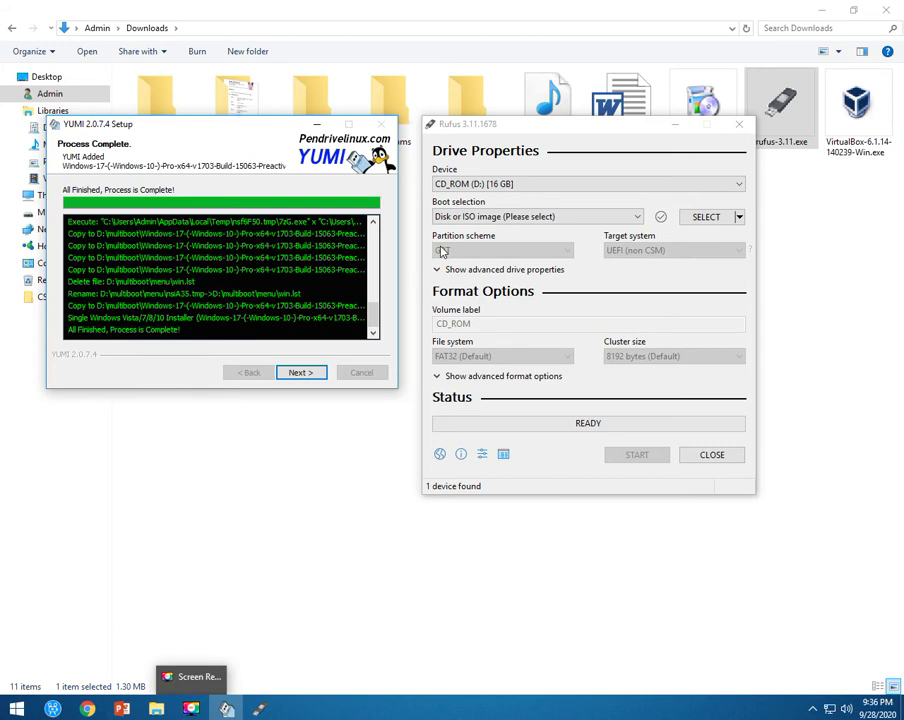
- Move the YUMI window aside, show the drives in This PC and close Rufus
{"action": "left_click_drag", "start_coordinate": [256, 126], "coordinate": [517, 153]}
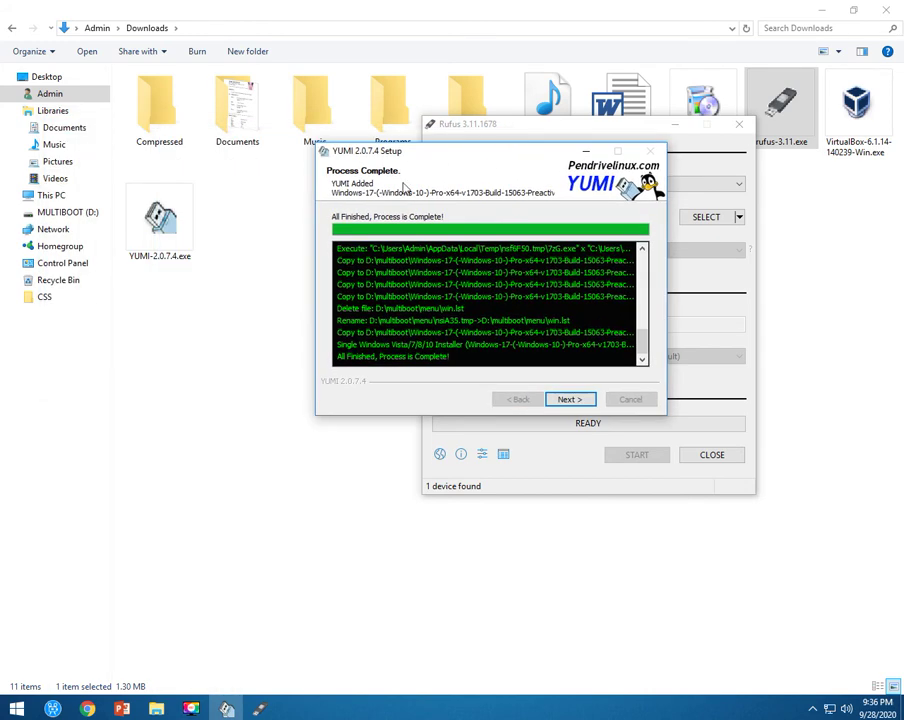
{"action": "left_click", "coordinate": [40, 197]}
{"action": "left_click", "coordinate": [259, 707]}
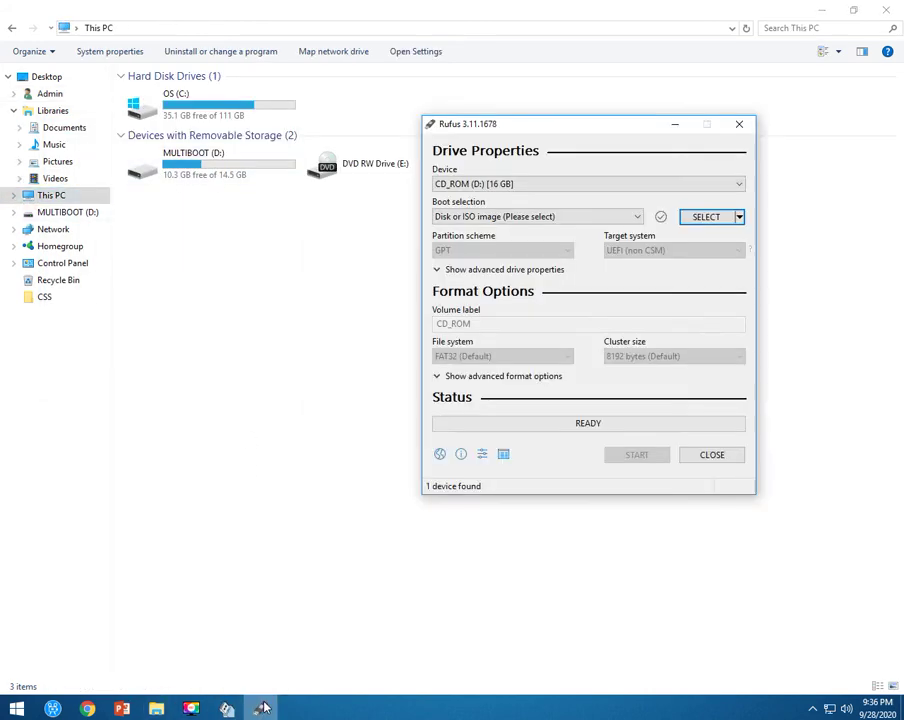
{"action": "left_click", "coordinate": [733, 122]}
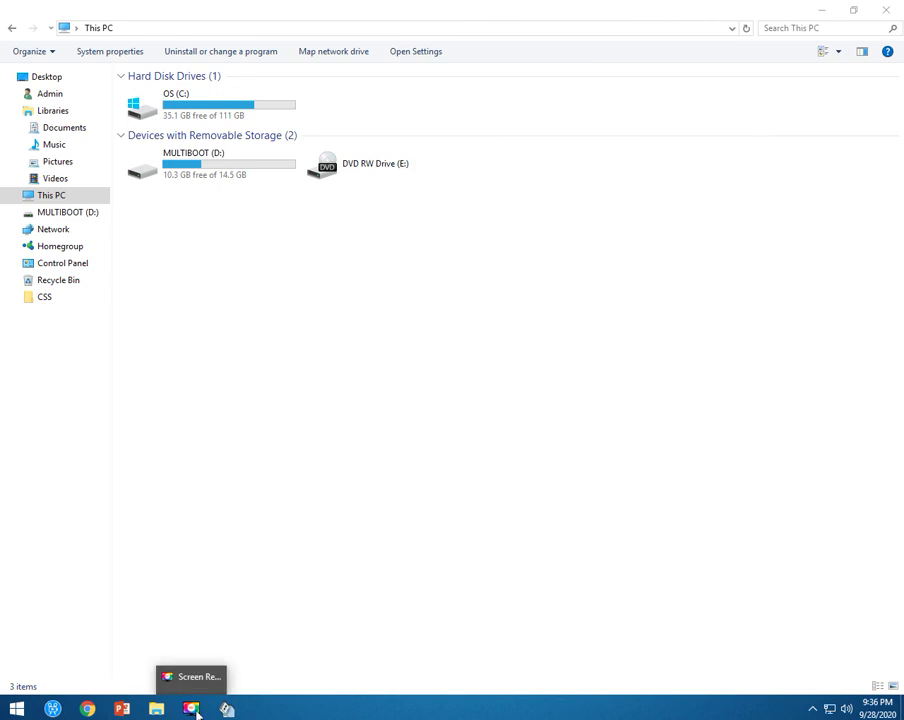
- Close the finished YUMI process, agree to add more ISOs, and select D: (Disk 1) MULTIBOOT as the USB device
{"action": "left_click", "coordinate": [227, 708]}
{"action": "left_click", "coordinate": [570, 400]}
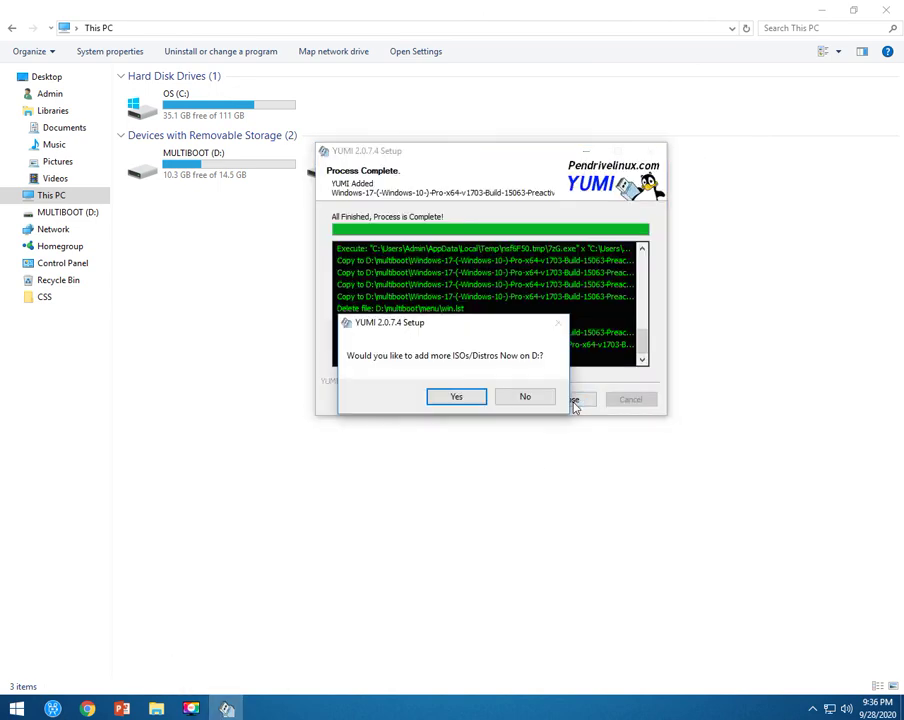
{"action": "left_click", "coordinate": [467, 399]}
{"action": "left_click", "coordinate": [372, 233]}
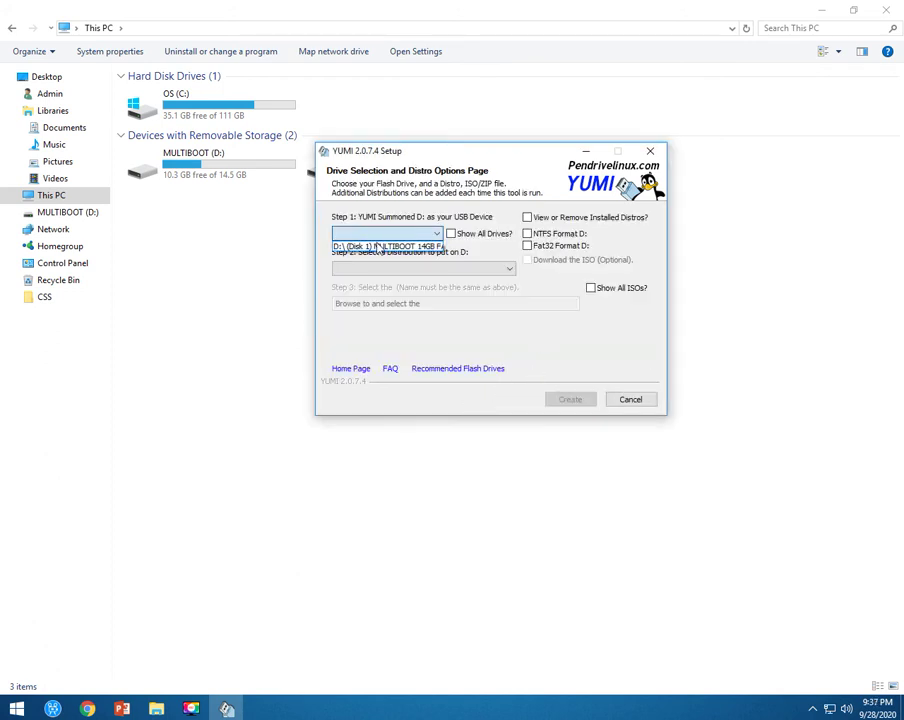
{"action": "left_click", "coordinate": [378, 247]}
- Choose Single Windows Vista/7/8/10 Installer as the distribution to put on D:
{"action": "left_click", "coordinate": [380, 268]}
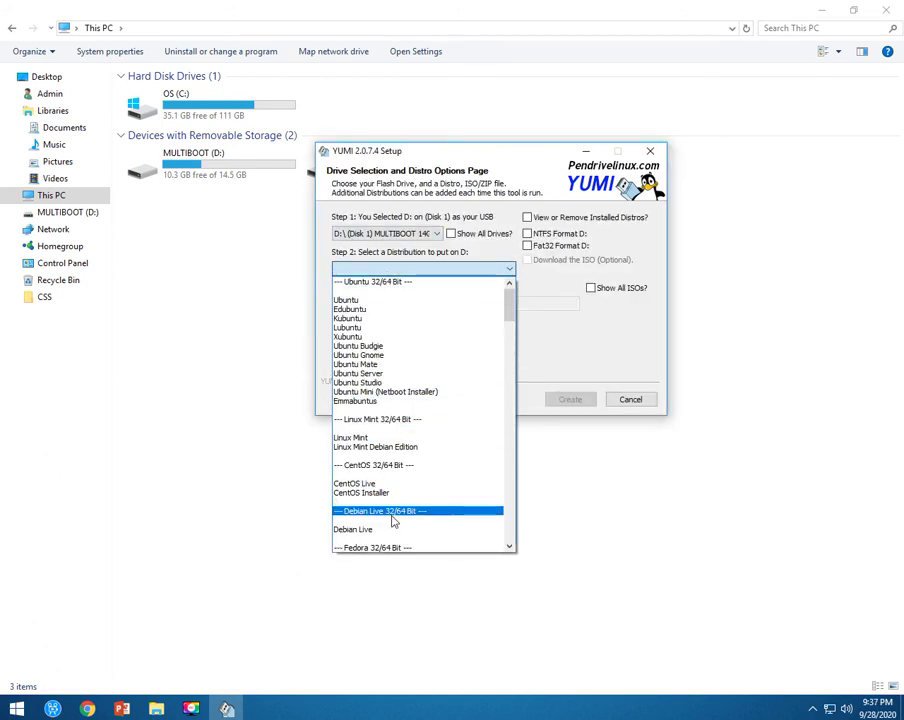
{"action": "scroll", "coordinate": [486, 444], "scroll_direction": "down", "scroll_amount": 3}
{"action": "left_click_drag", "start_coordinate": [508, 312], "coordinate": [497, 535]}
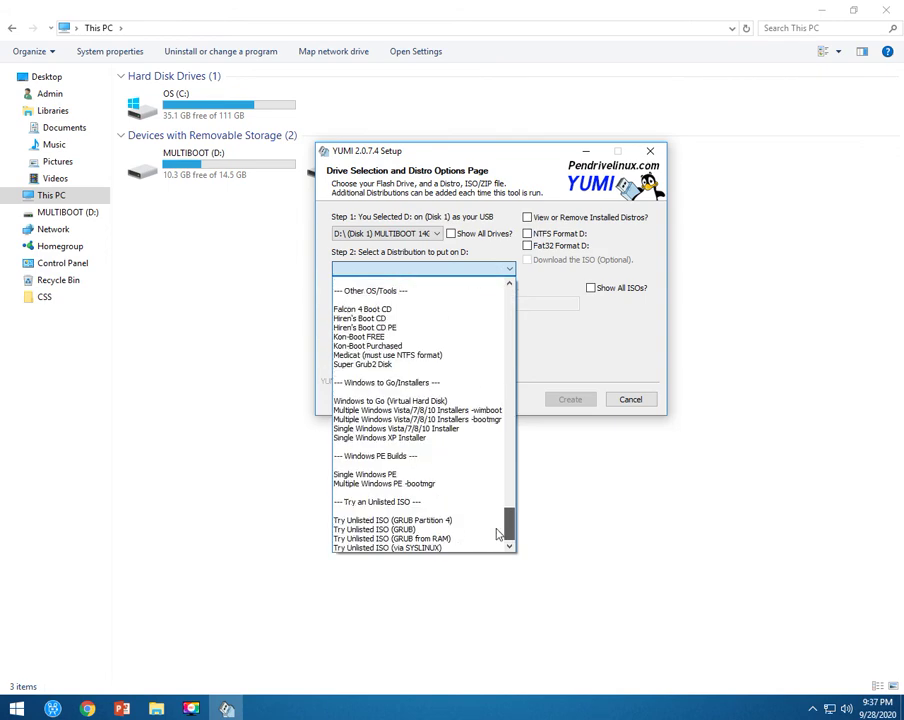
{"action": "left_click", "coordinate": [432, 428]}
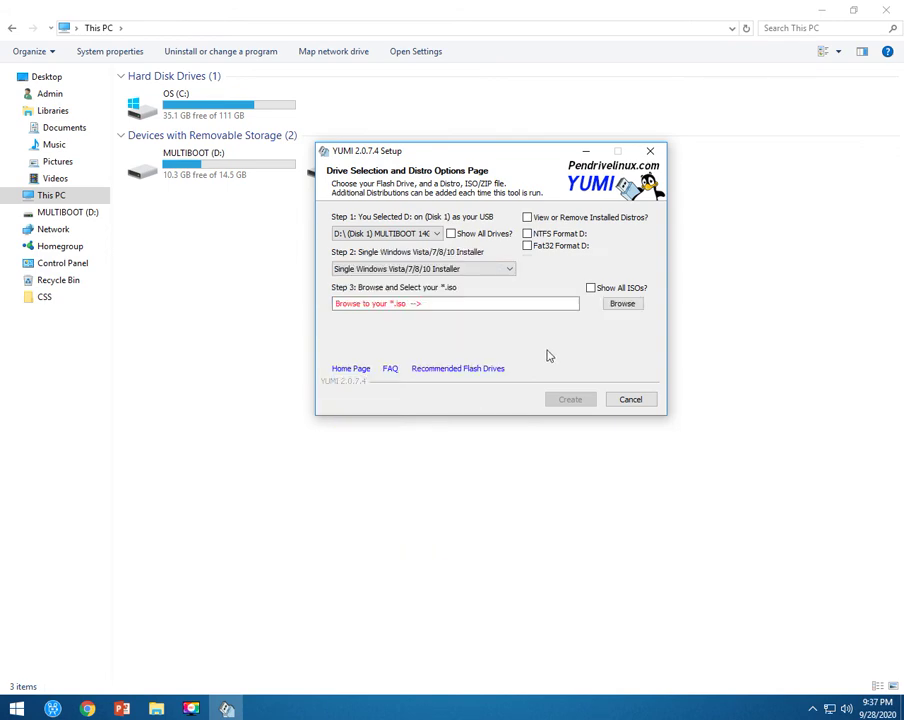
- Select the 2012.R2VL.ESD.ENU.FEB2017 ISO as the source image and start adding it to D:
{"action": "left_click", "coordinate": [622, 303]}
{"action": "key", "text": "Escape"}
{"action": "left_click", "coordinate": [568, 399]}
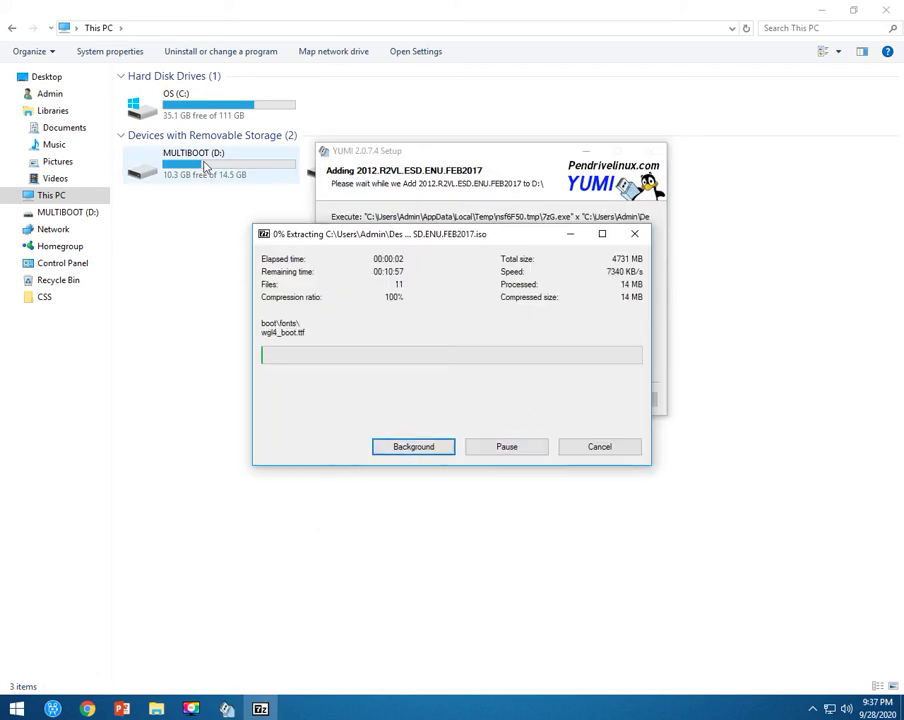
- Bring This PC to the front, refresh the drive list and open the MULTIBOOT (D:) drive
{"action": "right_click", "coordinate": [202, 255]}
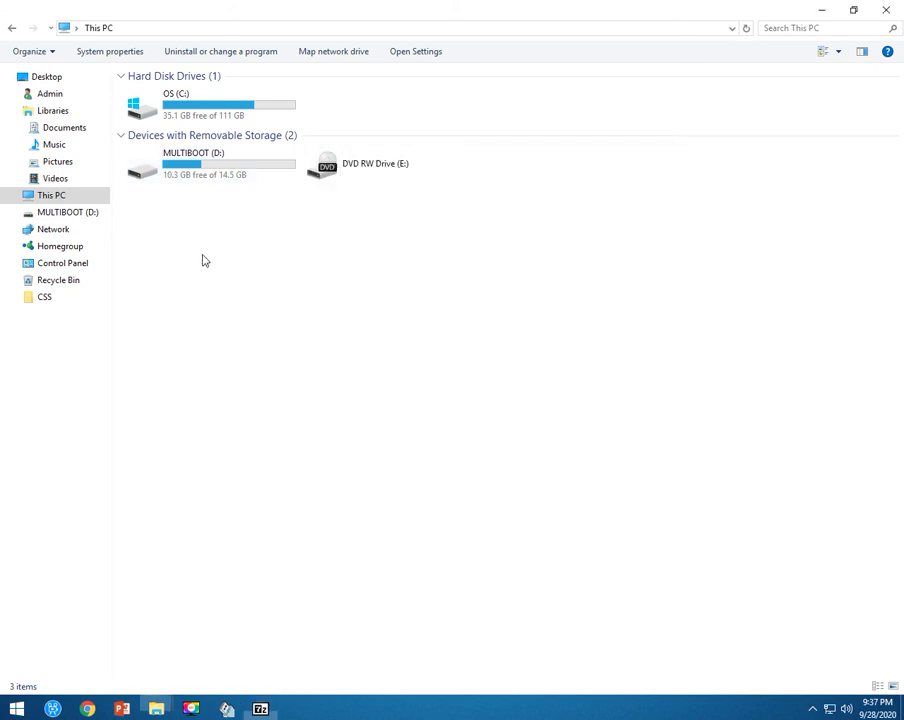
{"action": "left_click", "coordinate": [244, 313]}
{"action": "right_click", "coordinate": [205, 259]}
{"action": "mouse_move", "coordinate": [256, 302]}
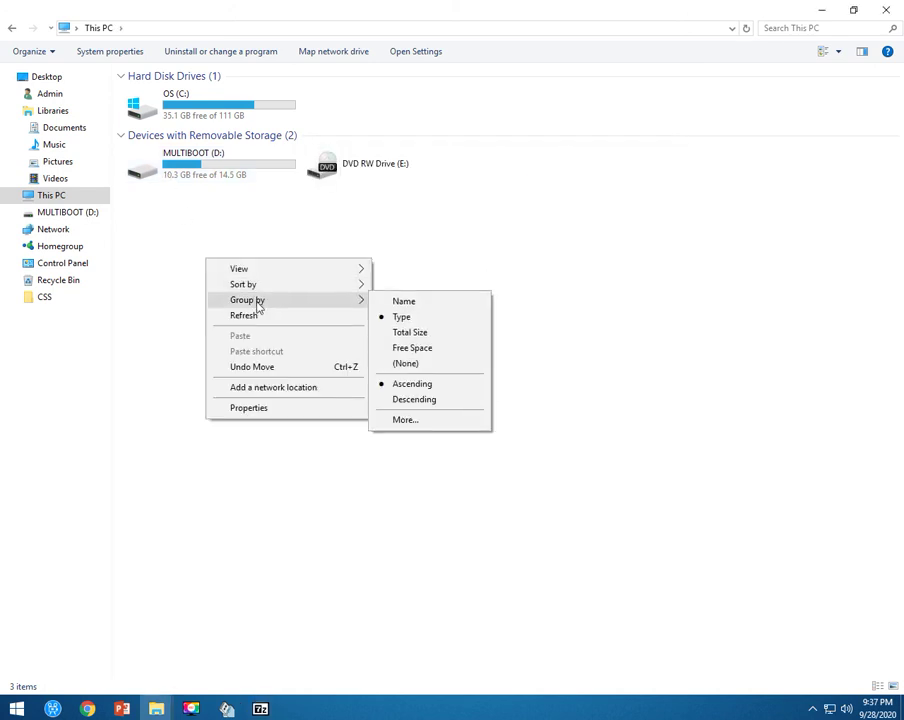
{"action": "left_click", "coordinate": [198, 176]}
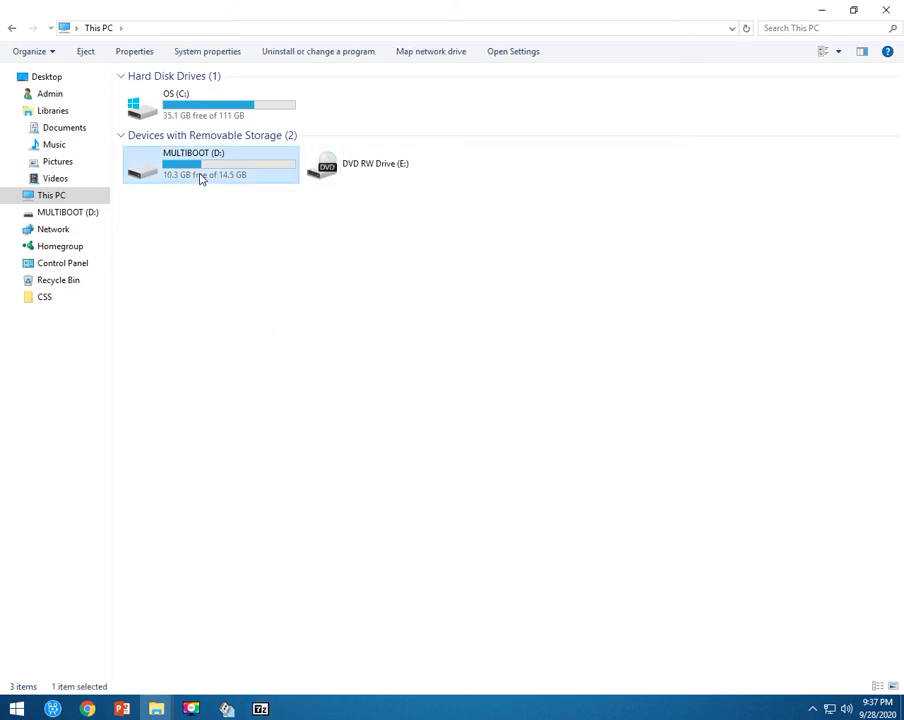
{"action": "double_click", "coordinate": [200, 177]}
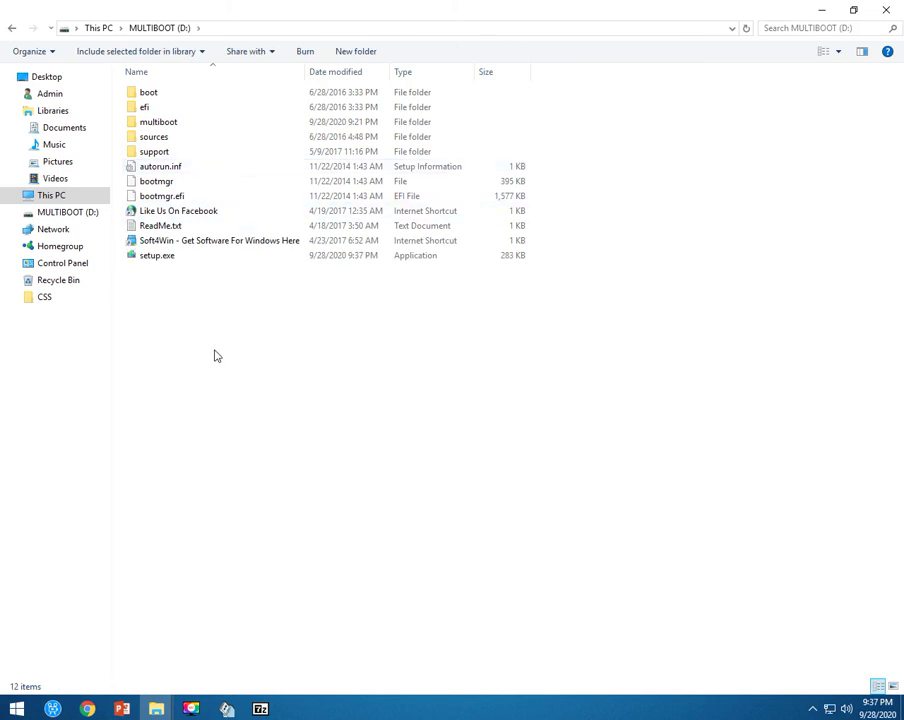
- Examine the multiboot folder, its menu subfolder and the two Windows image folders, and return to the root of D:
{"action": "left_click", "coordinate": [196, 122]}
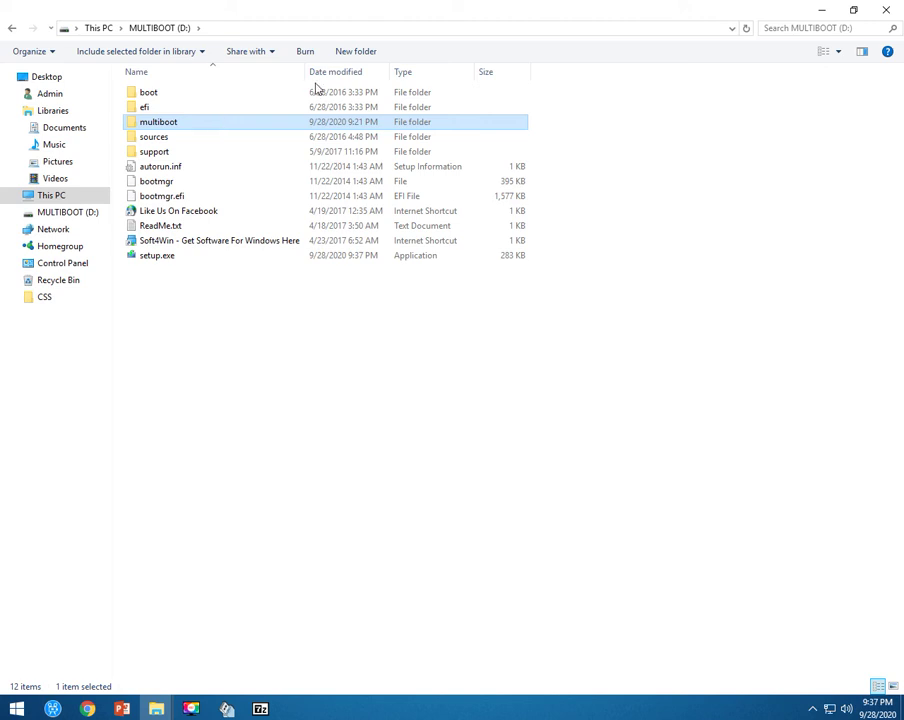
{"action": "key", "text": "Return"}
{"action": "key", "text": "Return"}
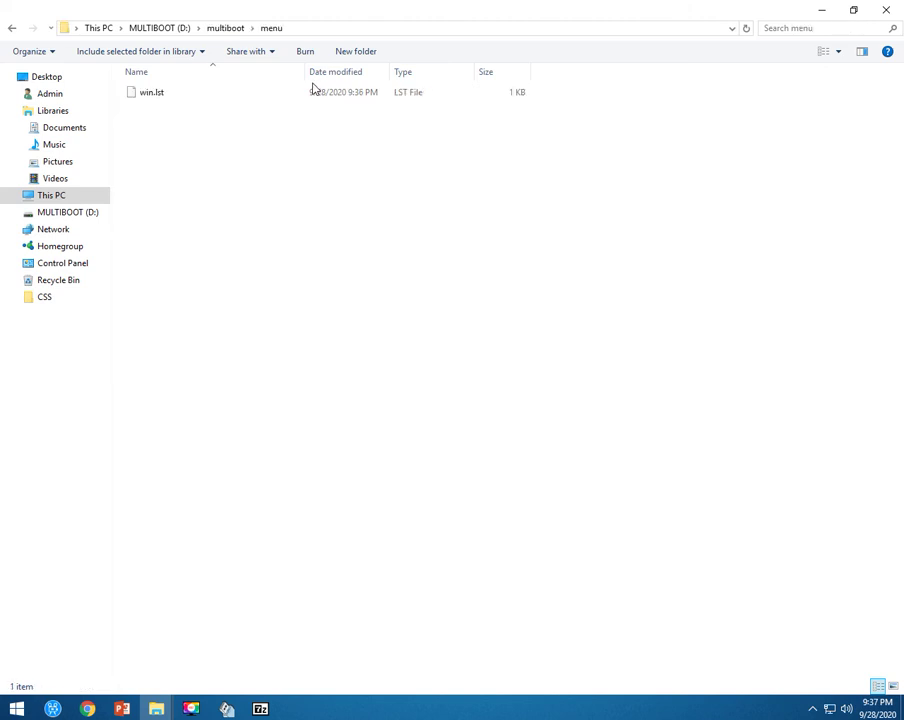
{"action": "left_click", "coordinate": [212, 29]}
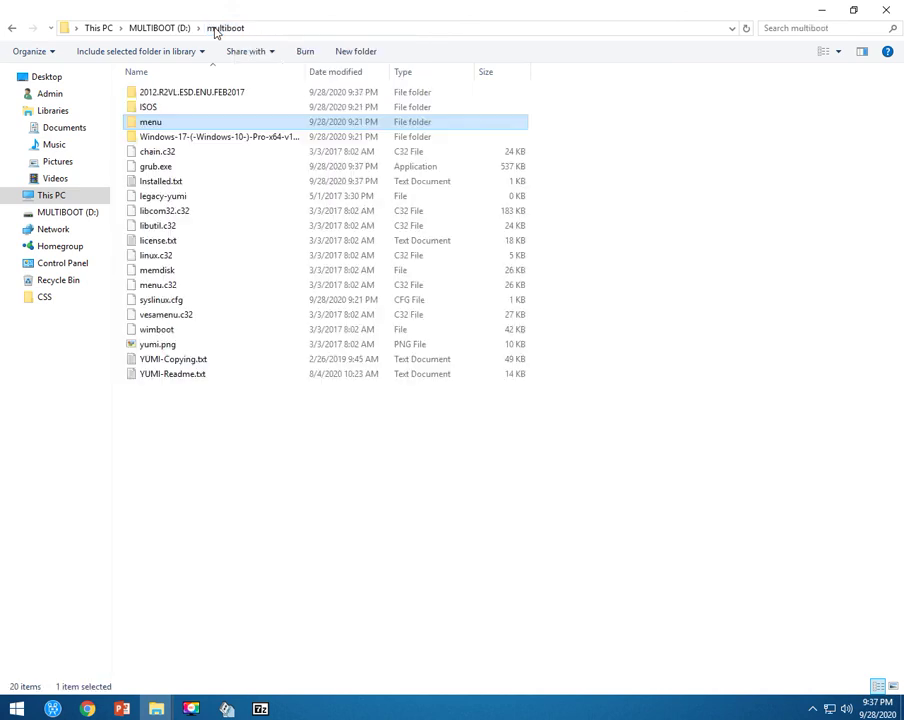
{"action": "left_click", "coordinate": [202, 137]}
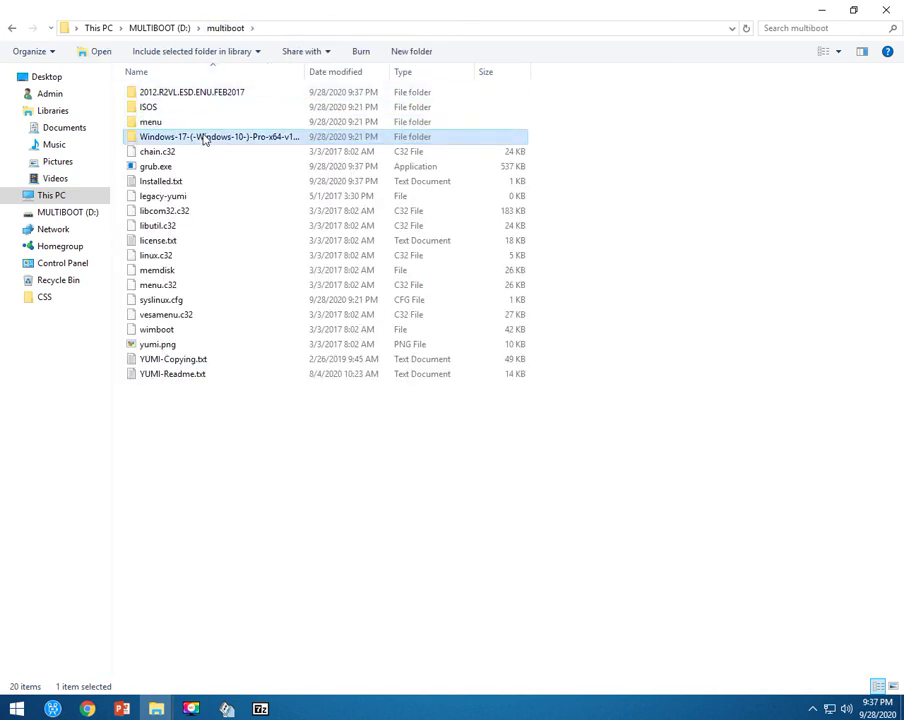
{"action": "left_click", "coordinate": [217, 93]}
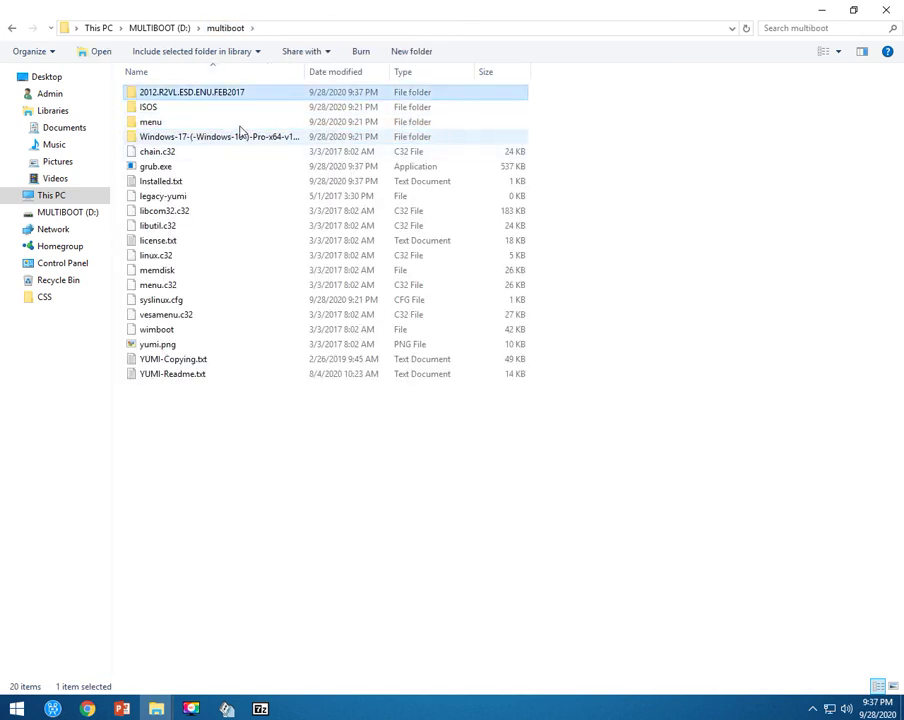
{"action": "left_click", "coordinate": [158, 28]}
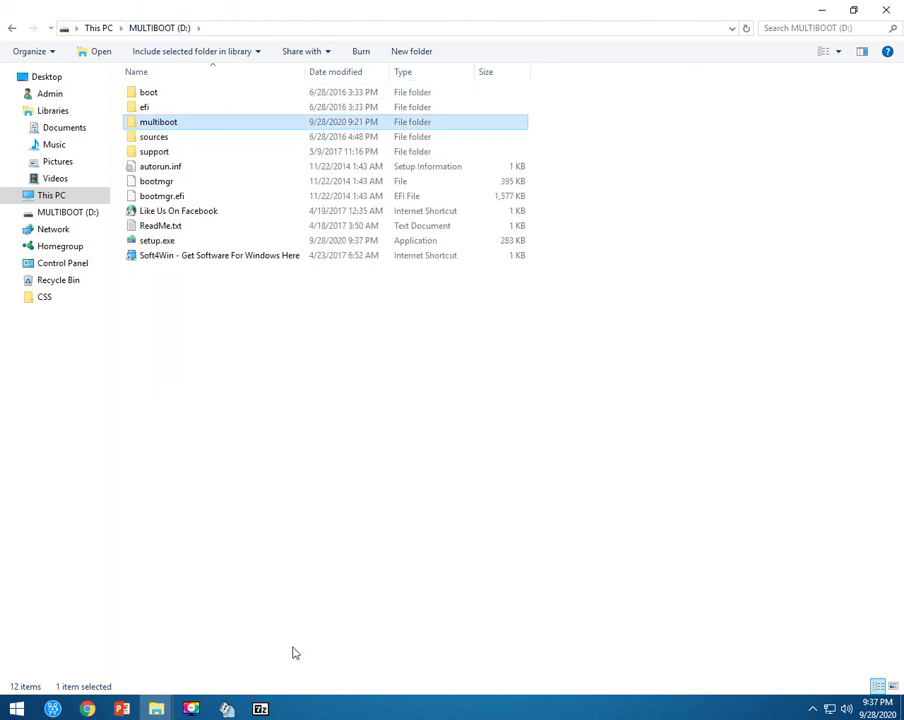
- Bring the ISO extraction progress window to the front and move it slightly higher over the drive's file list
{"action": "left_click", "coordinate": [258, 708]}
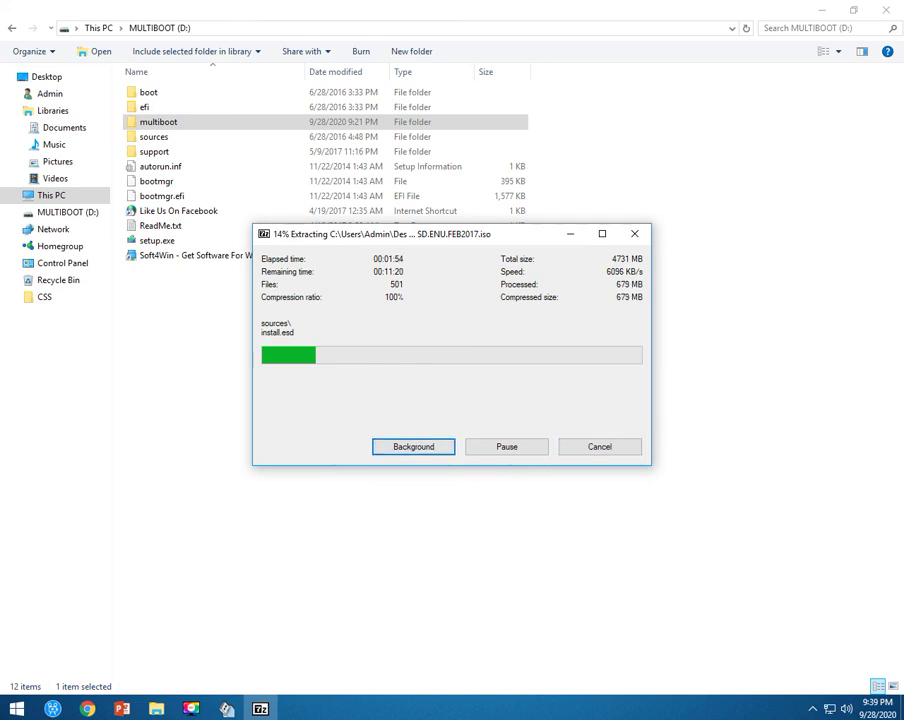
{"action": "left_click_drag", "start_coordinate": [474, 243], "coordinate": [458, 188]}
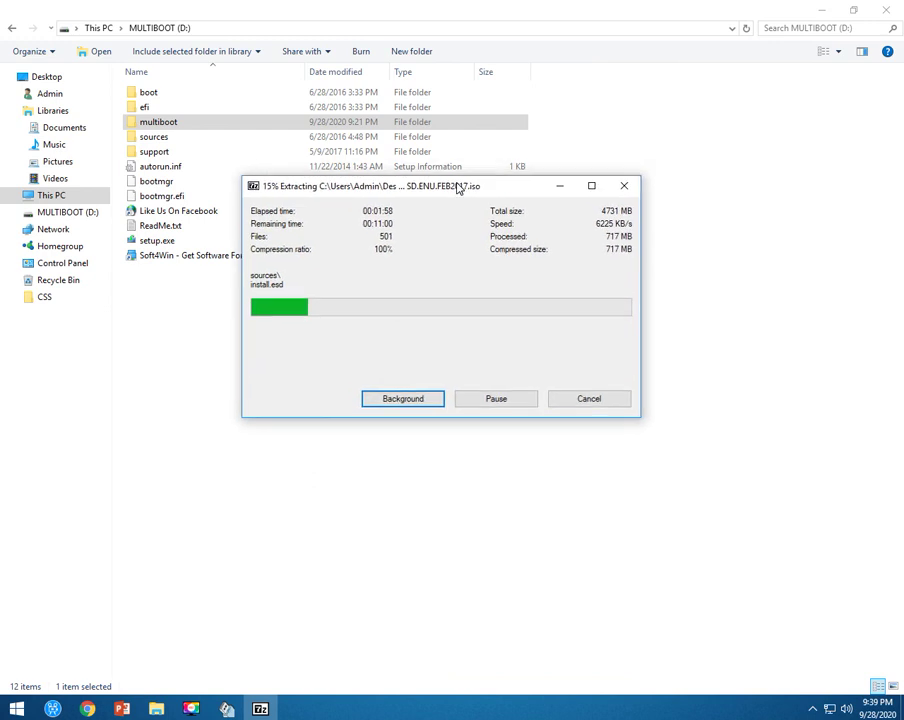